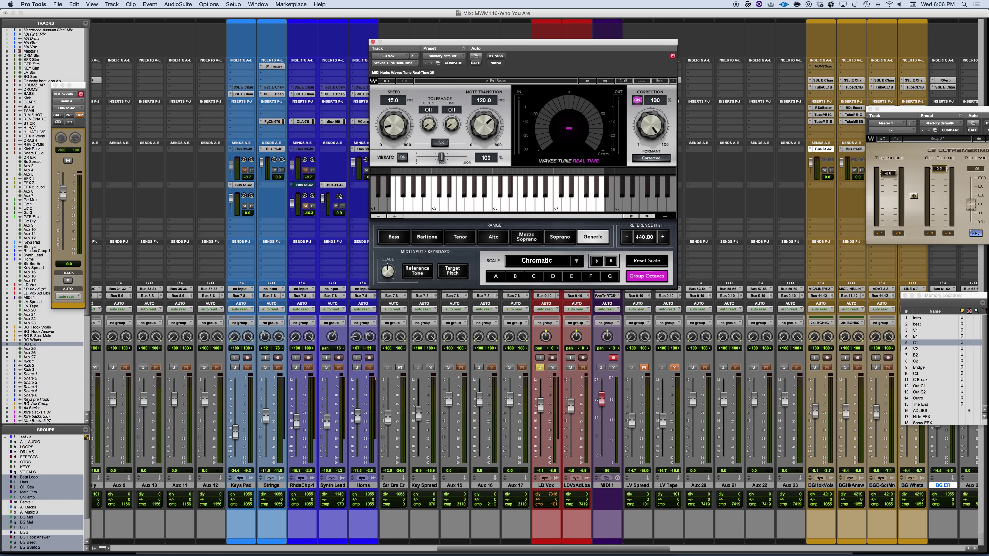
Step: Test lowering Note Transition, reset it to 120 ms, and try linking then unlinking Speed
{"action": "left_click_drag", "start_coordinate": [611, 45], "coordinate": [607, 51]}
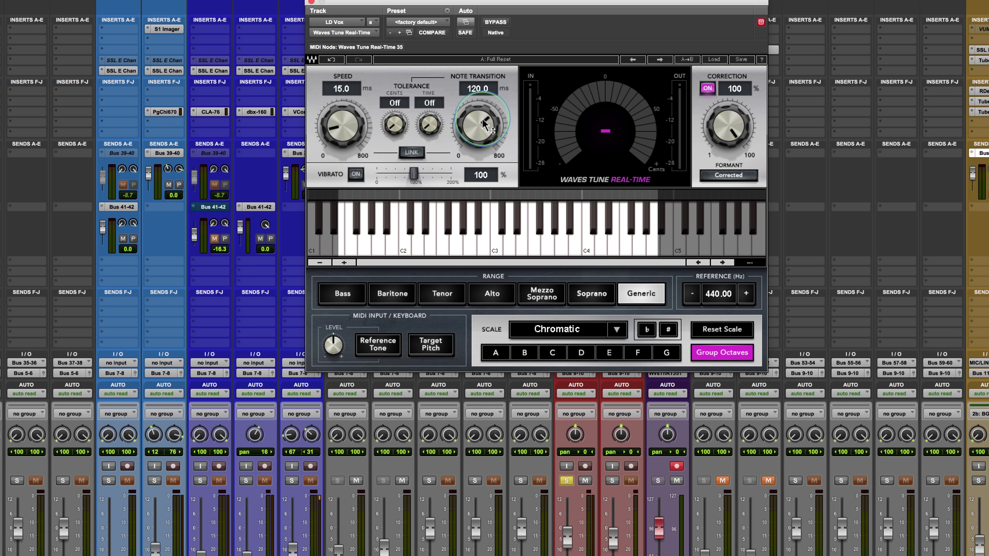
{"action": "left_click_drag", "start_coordinate": [483, 124], "coordinate": [475, 218]}
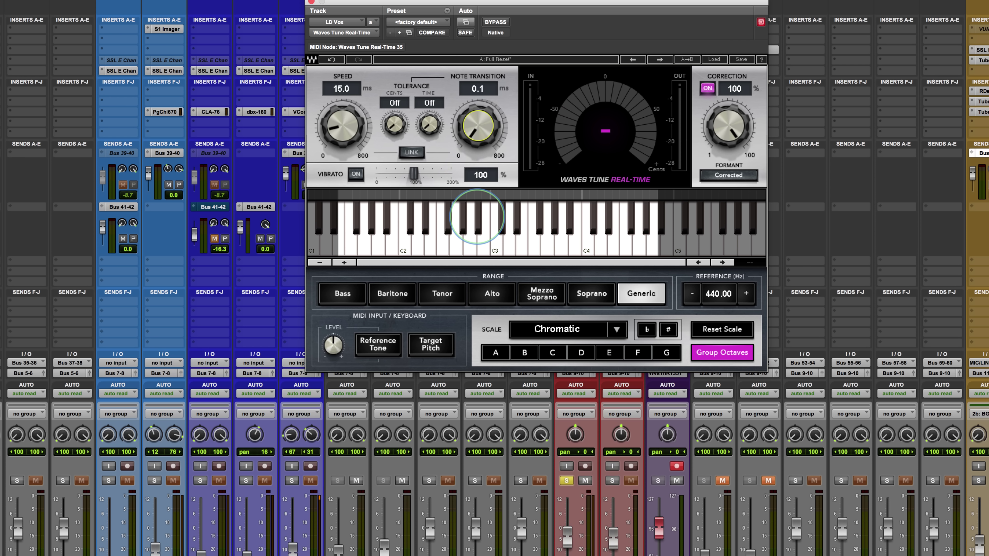
{"action": "left_click", "coordinate": [472, 135], "text": "alt"}
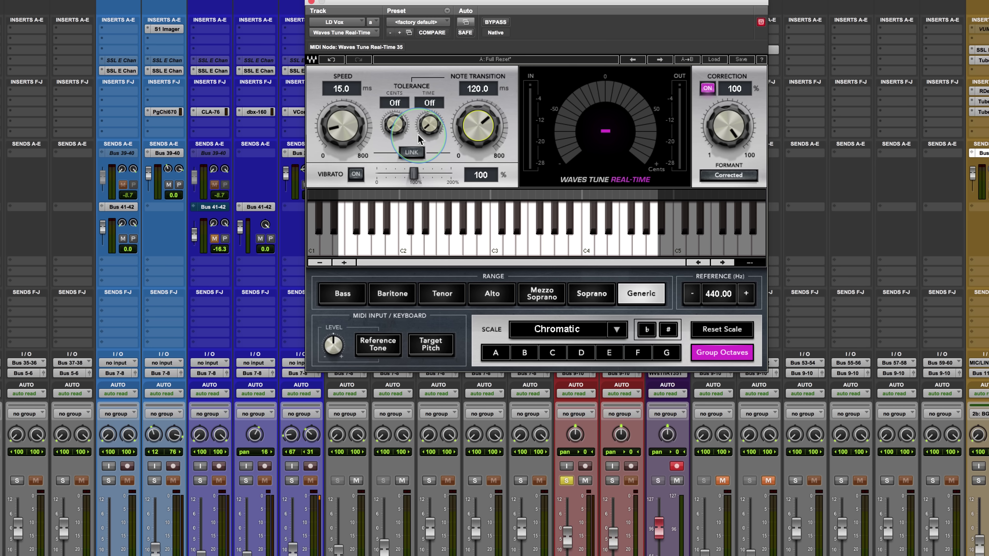
{"action": "left_click", "coordinate": [411, 153]}
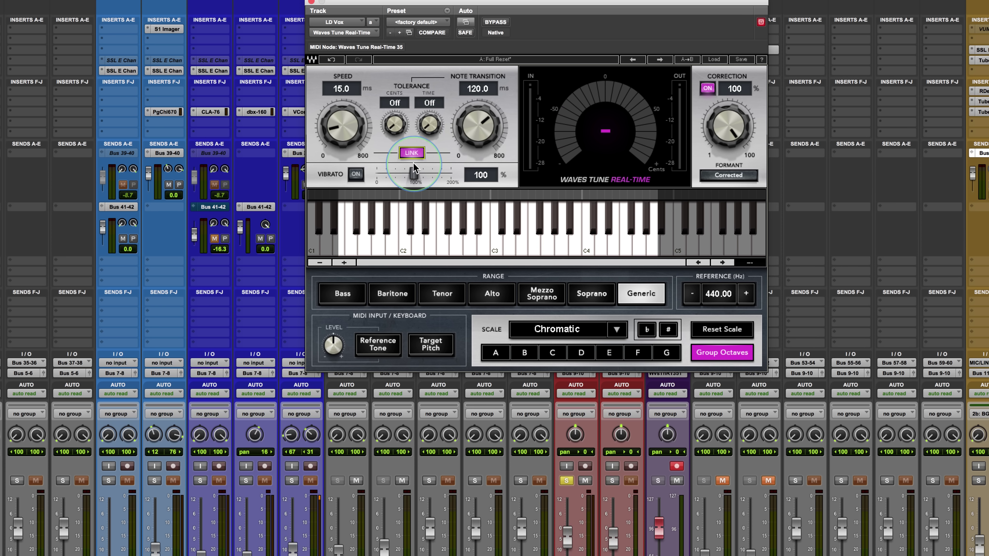
{"action": "left_click_drag", "start_coordinate": [345, 138], "coordinate": [446, 152]}
{"action": "left_click", "coordinate": [411, 152]}
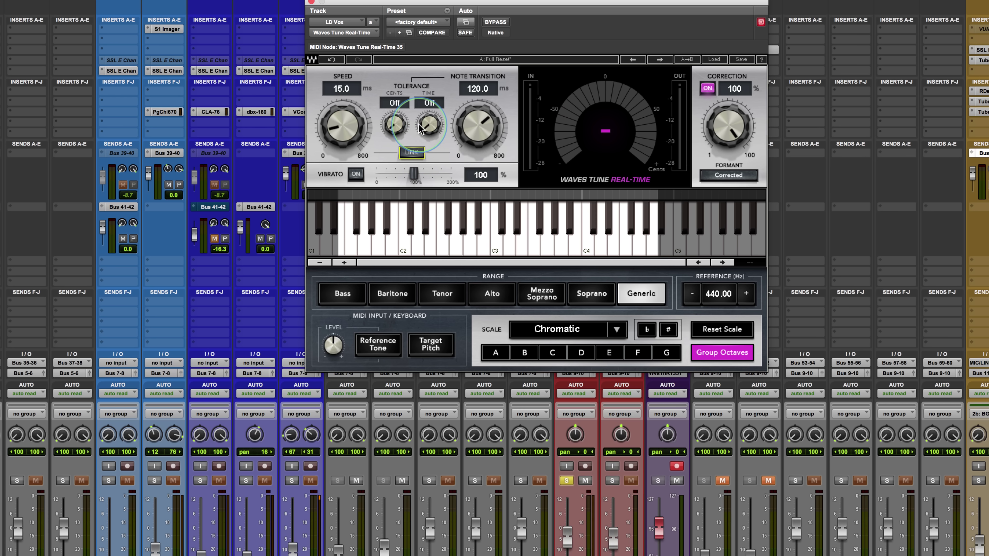
Step: Switch vibrato processing on, off and on again, and try the vibrato amount slider
{"action": "left_click", "coordinate": [356, 176]}
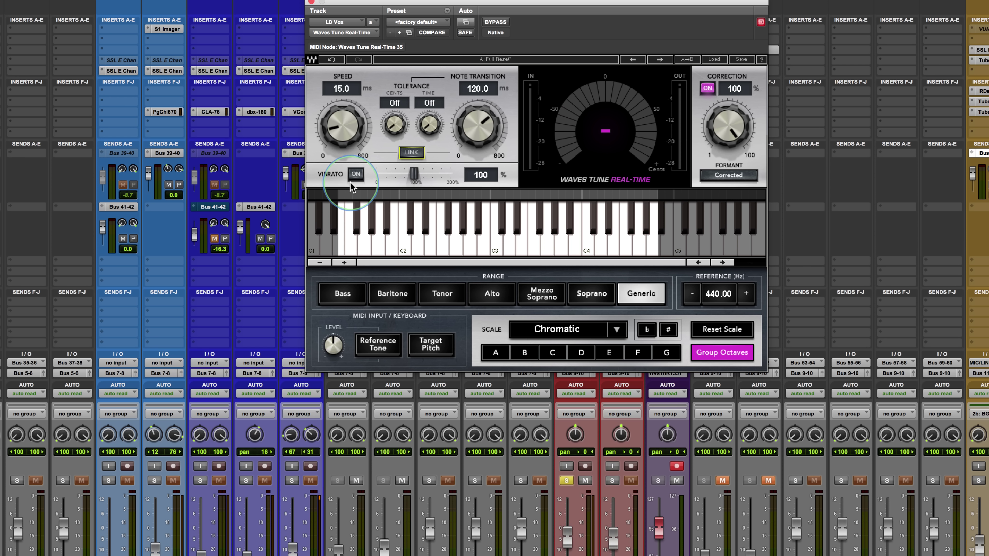
{"action": "left_click", "coordinate": [356, 175]}
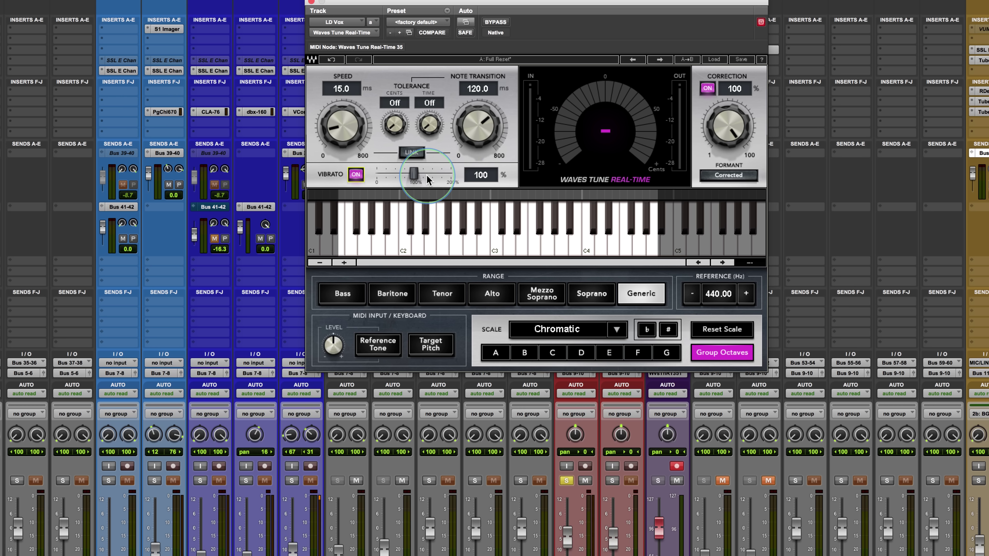
{"action": "left_click", "coordinate": [355, 176]}
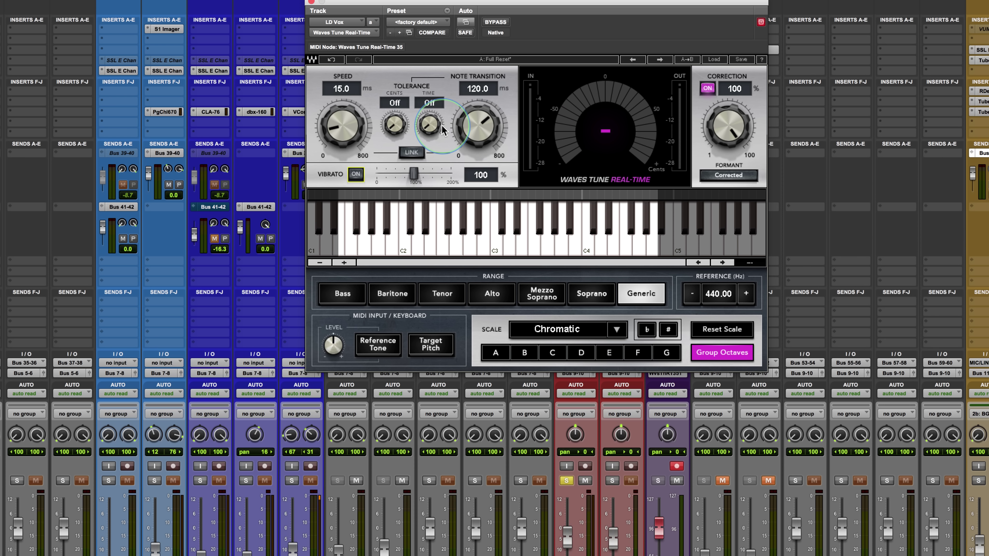
{"action": "left_click", "coordinate": [356, 175]}
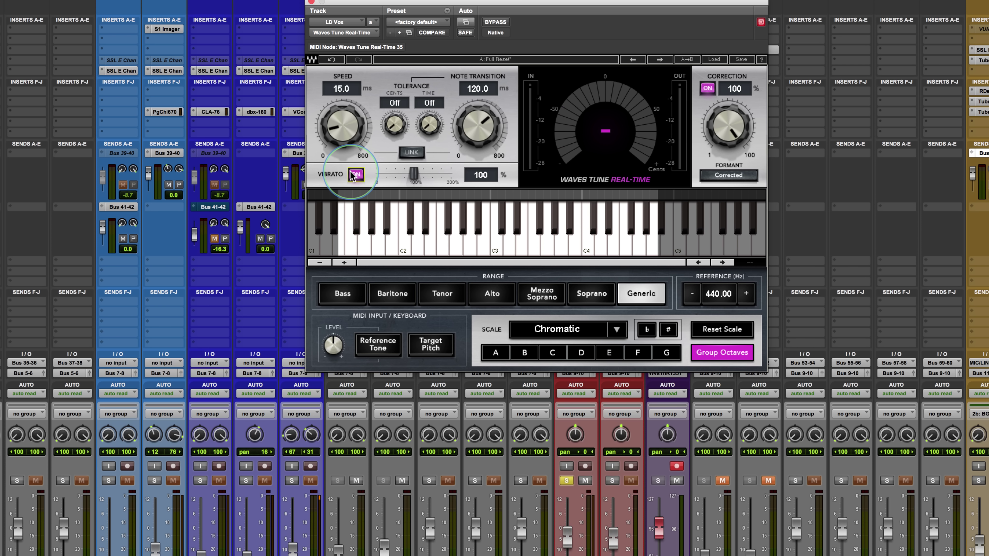
{"action": "left_click_drag", "start_coordinate": [413, 173], "coordinate": [376, 174]}
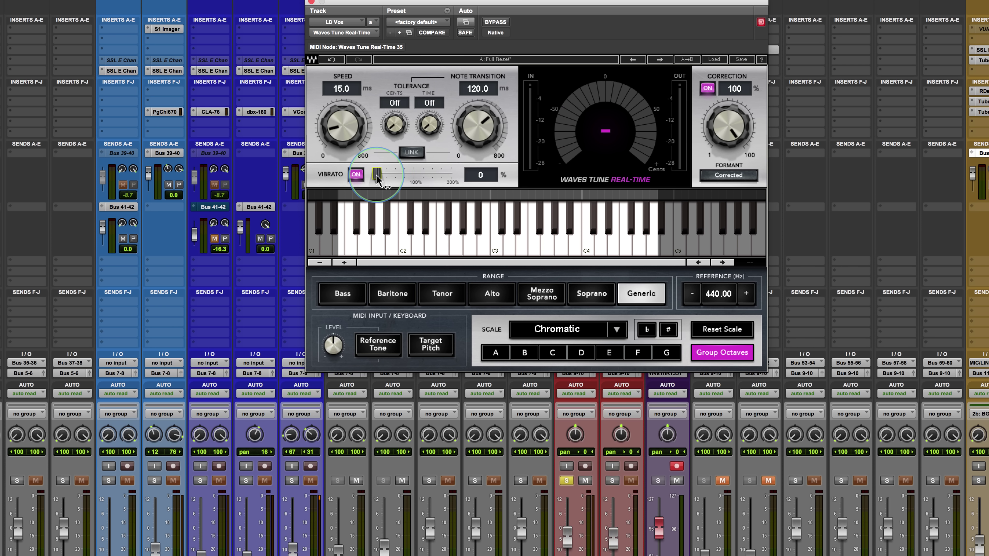
{"action": "left_click_drag", "start_coordinate": [376, 175], "coordinate": [414, 180]}
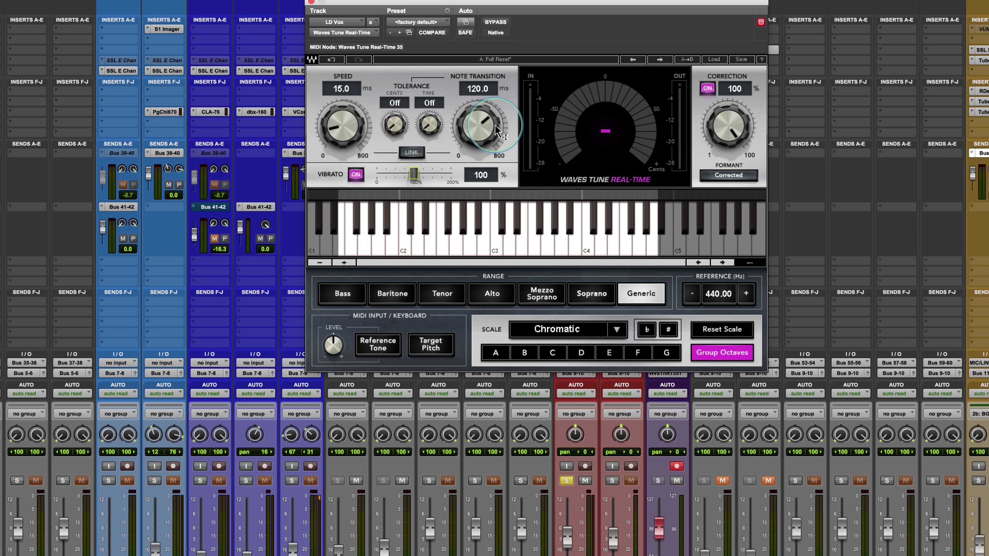
{"action": "left_click", "coordinate": [429, 125]}
{"action": "mouse_move", "coordinate": [429, 126]}
{"action": "left_mouse_down"}
{"action": "mouse_move", "coordinate": [426, 117]}
{"action": "mouse_move", "coordinate": [426, 131]}
{"action": "left_mouse_up"}
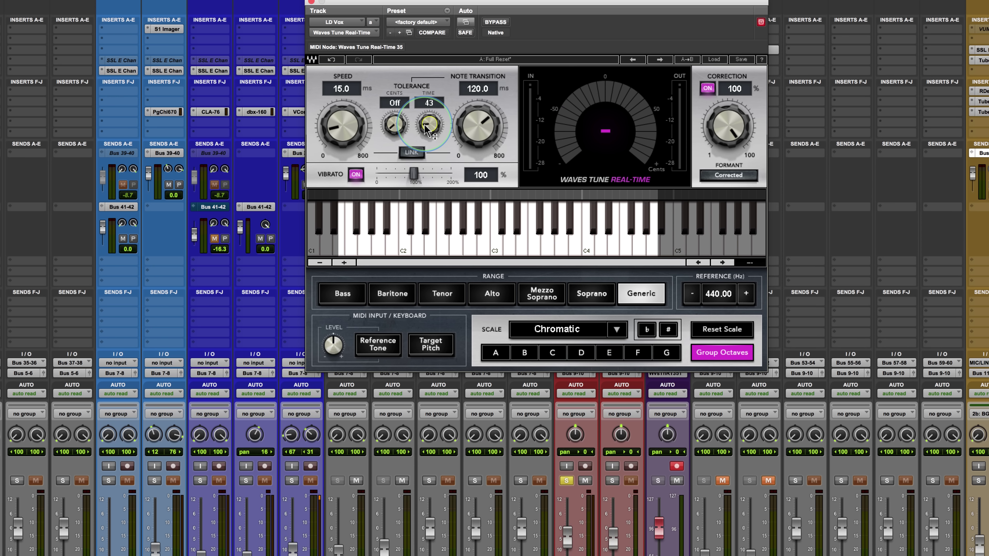
{"action": "left_click_drag", "start_coordinate": [426, 128], "coordinate": [425, 130]}
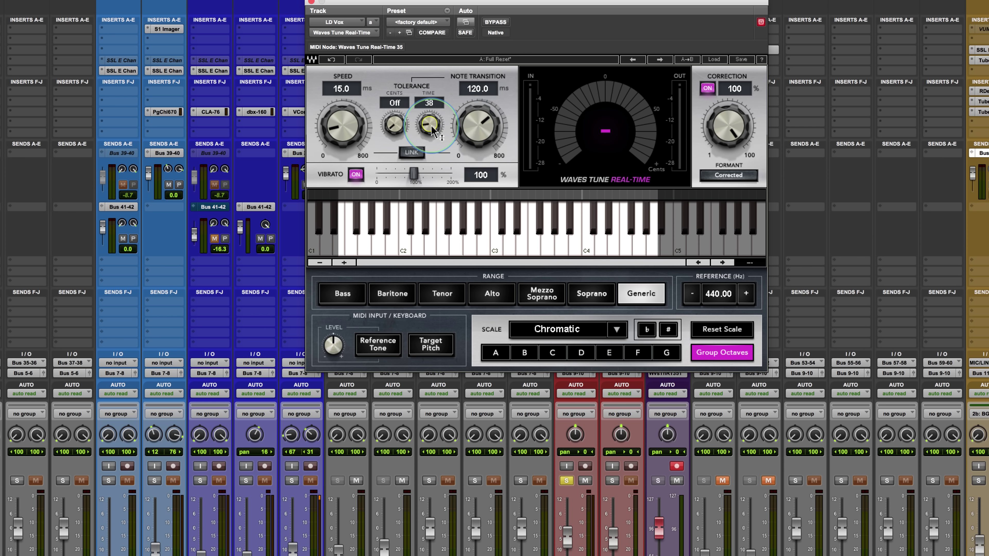
{"action": "left_click_drag", "start_coordinate": [425, 124], "coordinate": [424, 127]}
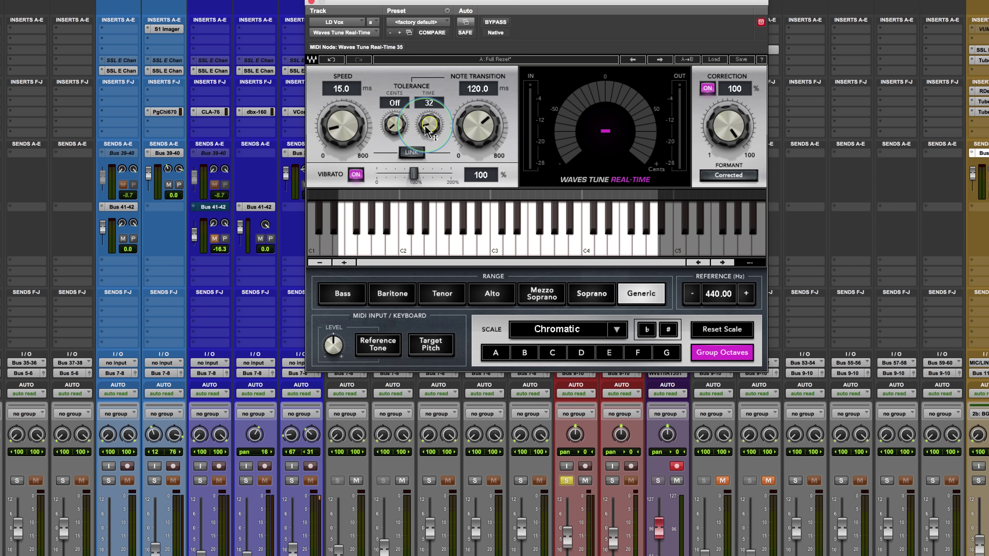
{"action": "left_click_drag", "start_coordinate": [427, 132], "coordinate": [429, 187]}
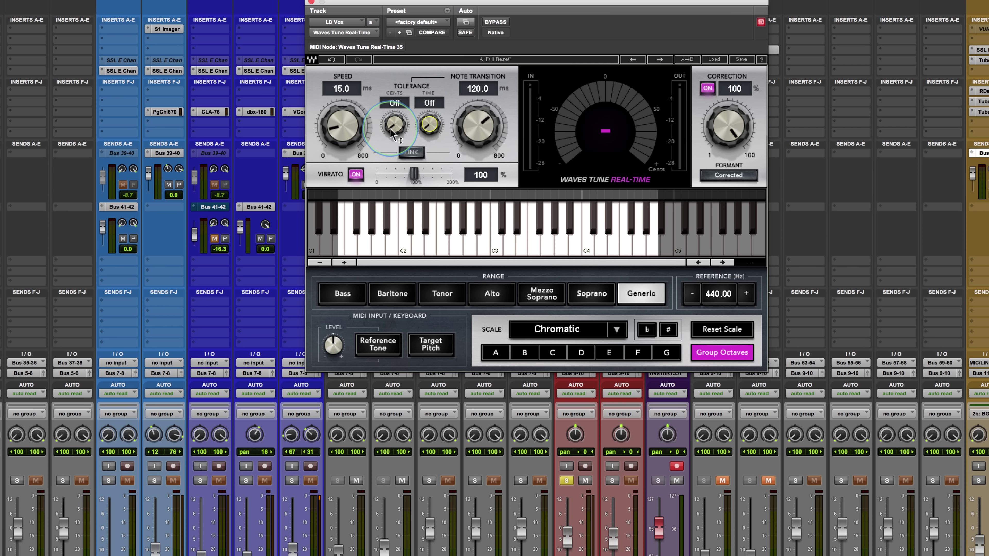
{"action": "left_click_drag", "start_coordinate": [389, 126], "coordinate": [387, 128]}
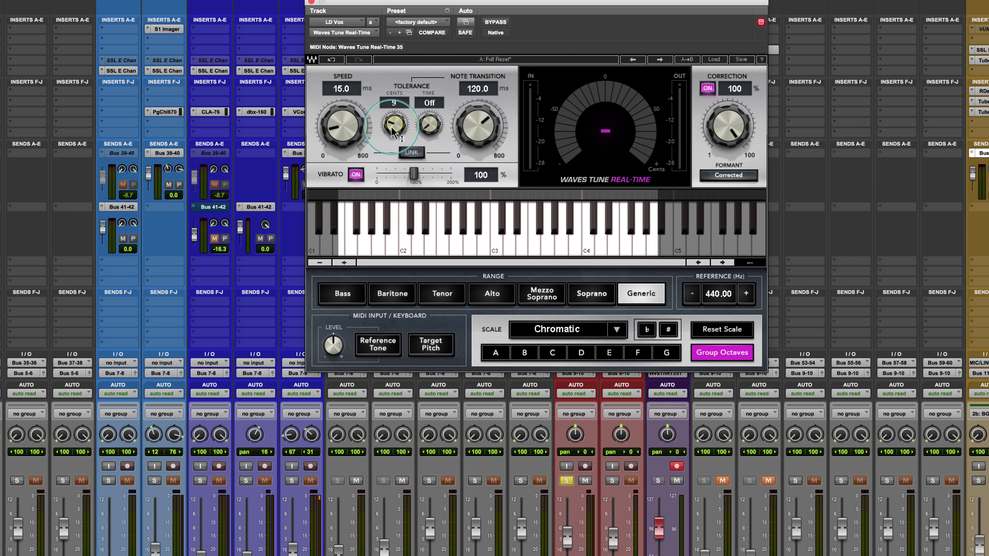
{"action": "left_click", "coordinate": [389, 130], "text": "alt"}
{"action": "left_click_drag", "start_coordinate": [390, 127], "coordinate": [380, 38]}
{"action": "left_click_drag", "start_coordinate": [392, 132], "coordinate": [393, 129]}
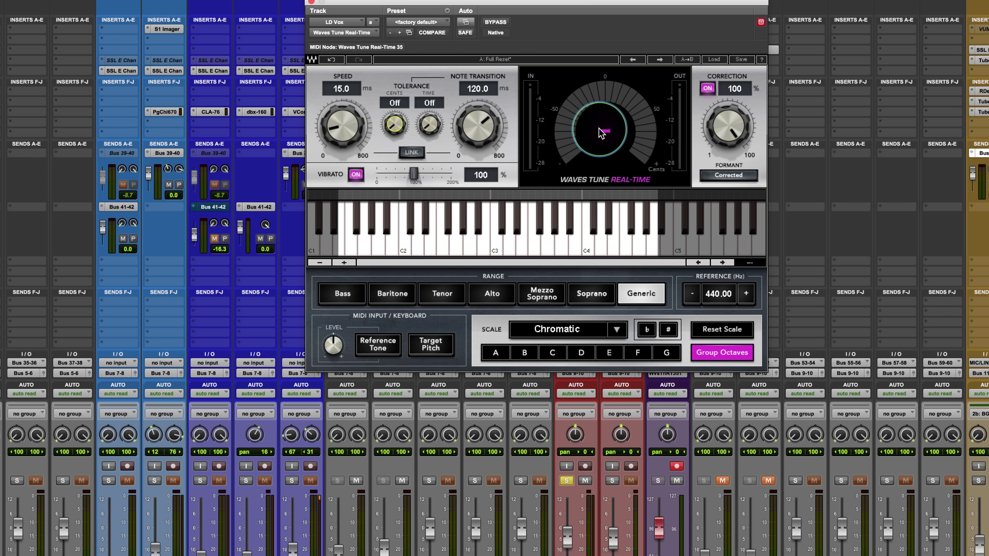
{"action": "left_click", "coordinate": [707, 89]}
{"action": "left_click", "coordinate": [707, 88]}
{"action": "mouse_move", "coordinate": [728, 123]}
{"action": "left_mouse_down"}
{"action": "mouse_move", "coordinate": [721, 266]}
{"action": "mouse_move", "coordinate": [697, 97]}
{"action": "mouse_move", "coordinate": [728, 117]}
{"action": "left_mouse_up"}
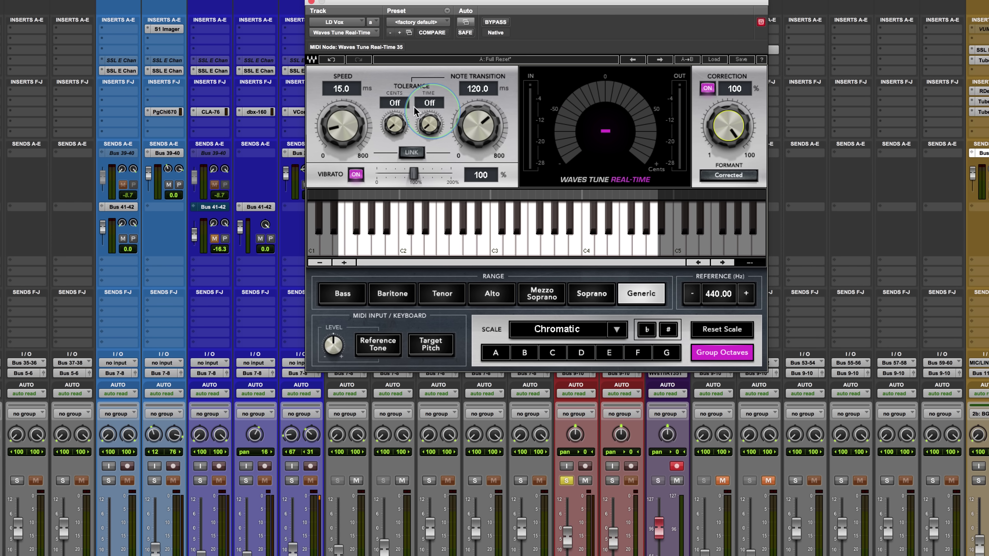
{"action": "mouse_move", "coordinate": [727, 124]}
{"action": "left_mouse_down"}
{"action": "mouse_move", "coordinate": [725, 194]}
{"action": "mouse_move", "coordinate": [720, 125]}
{"action": "left_mouse_up"}
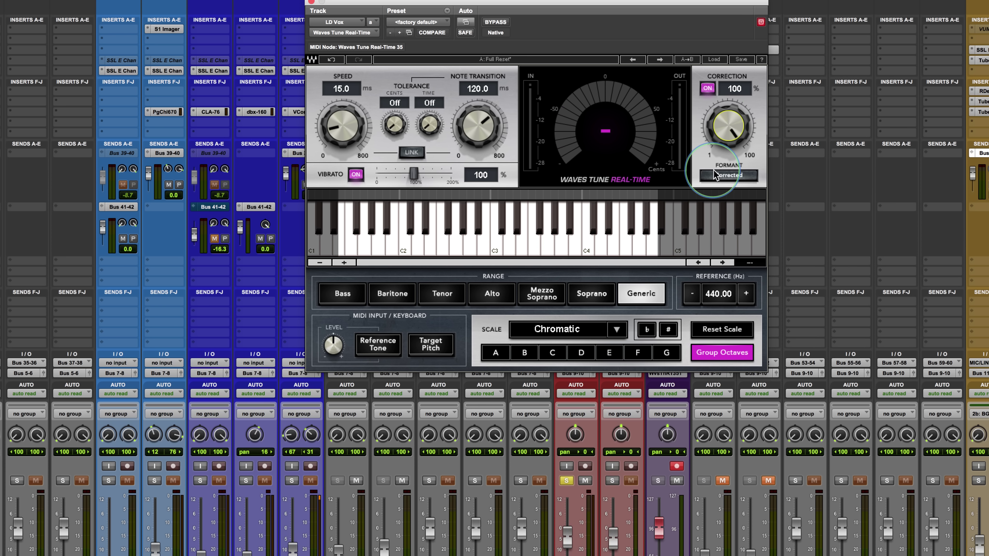
Step: Toggle formant correction off and on twice, leaving Formant Corrected enabled
{"action": "left_click", "coordinate": [732, 177]}
{"action": "left_click", "coordinate": [732, 178]}
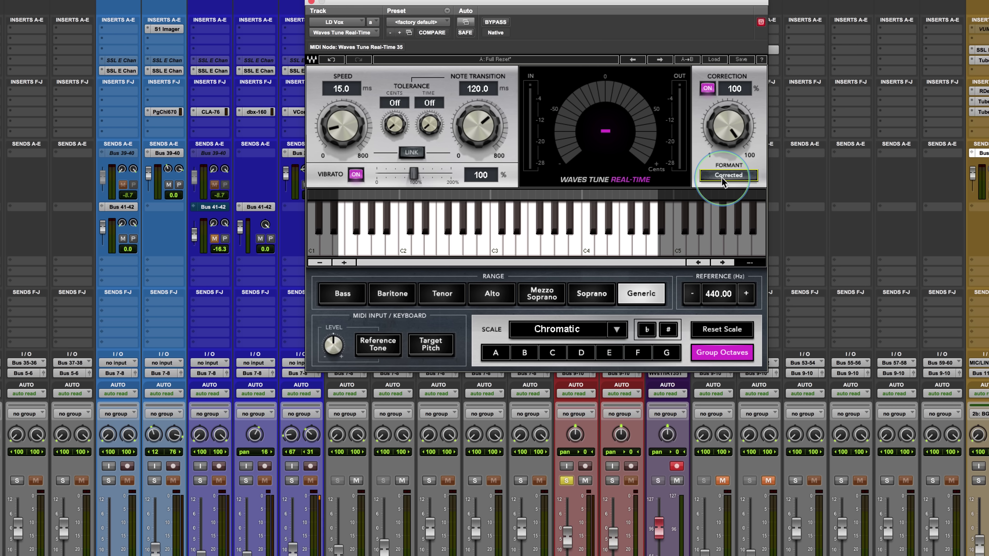
{"action": "left_click", "coordinate": [722, 176]}
{"action": "left_click", "coordinate": [722, 177]}
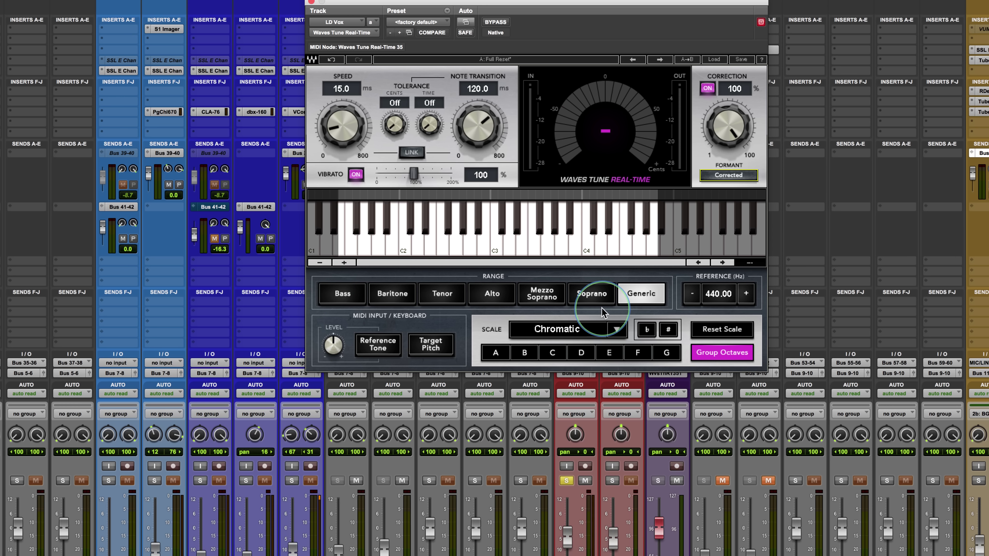
Step: Try each vocal range from Soprano down to Bass, settling on Alto
{"action": "left_click", "coordinate": [592, 296]}
{"action": "left_click", "coordinate": [542, 296]}
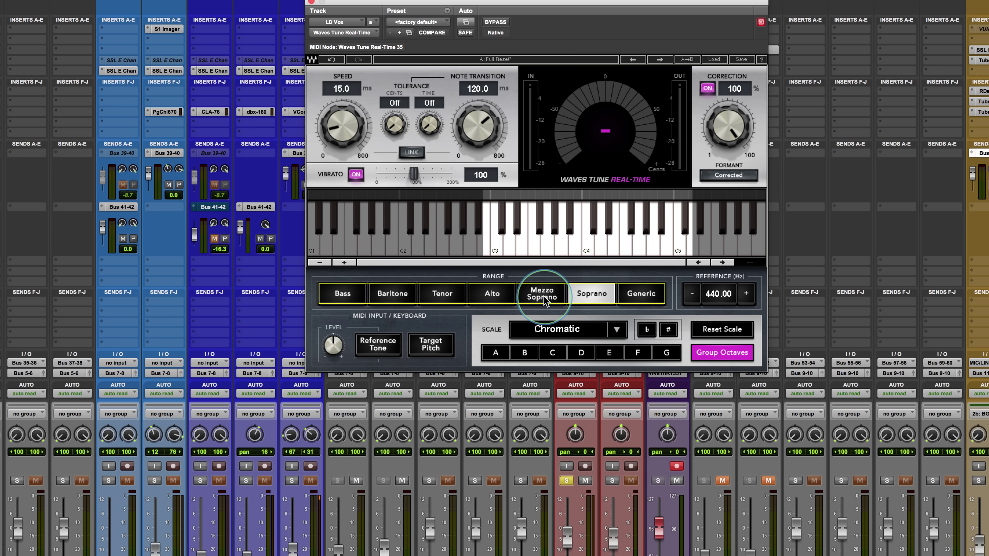
{"action": "left_click", "coordinate": [494, 296]}
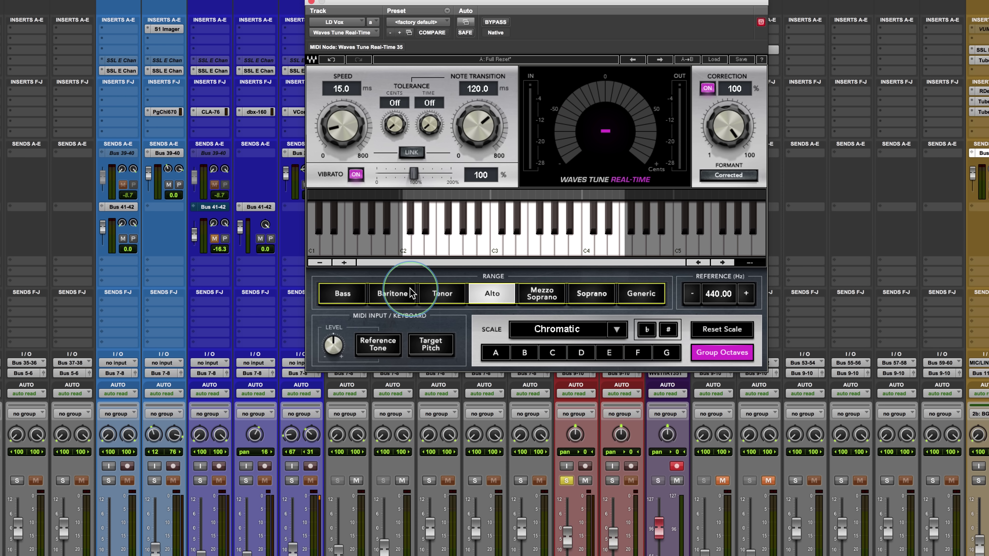
{"action": "left_click", "coordinate": [444, 295]}
{"action": "left_click", "coordinate": [383, 298]}
{"action": "left_click", "coordinate": [339, 295]}
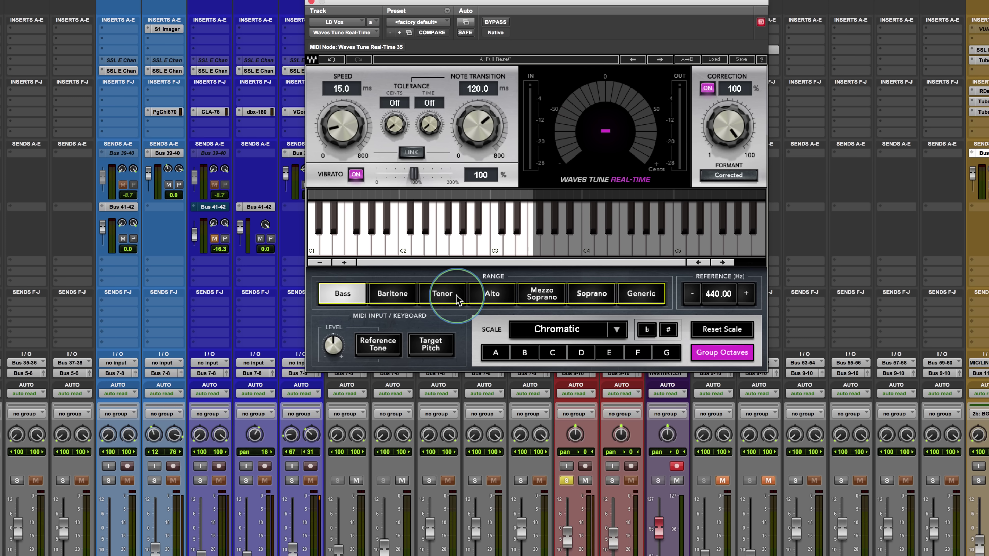
{"action": "left_click", "coordinate": [487, 295]}
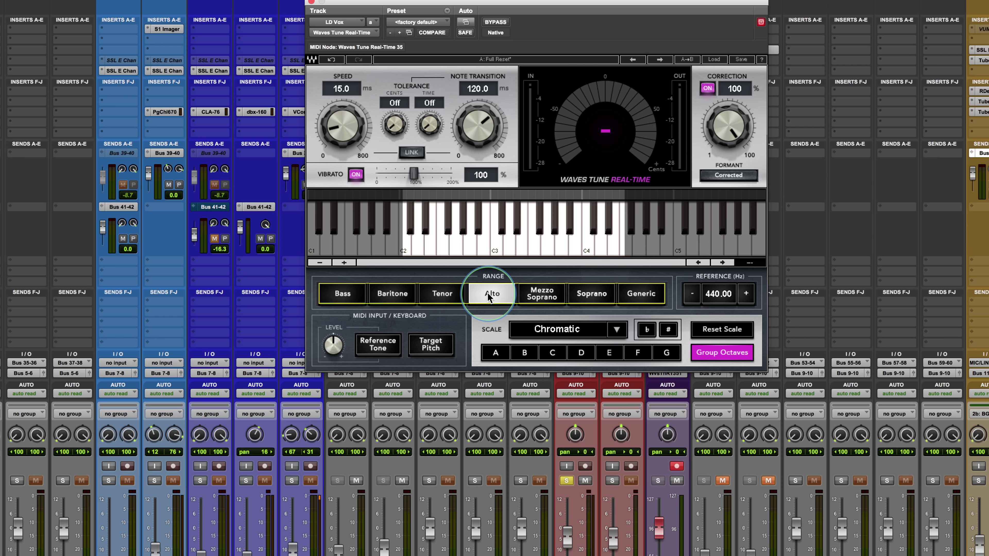
Step: Set the detected pitch range to run from C2 up to G4
{"action": "left_click", "coordinate": [404, 241]}
{"action": "mouse_move", "coordinate": [404, 241]}
{"action": "left_mouse_down"}
{"action": "mouse_move", "coordinate": [370, 241]}
{"action": "mouse_move", "coordinate": [405, 240]}
{"action": "left_mouse_up"}
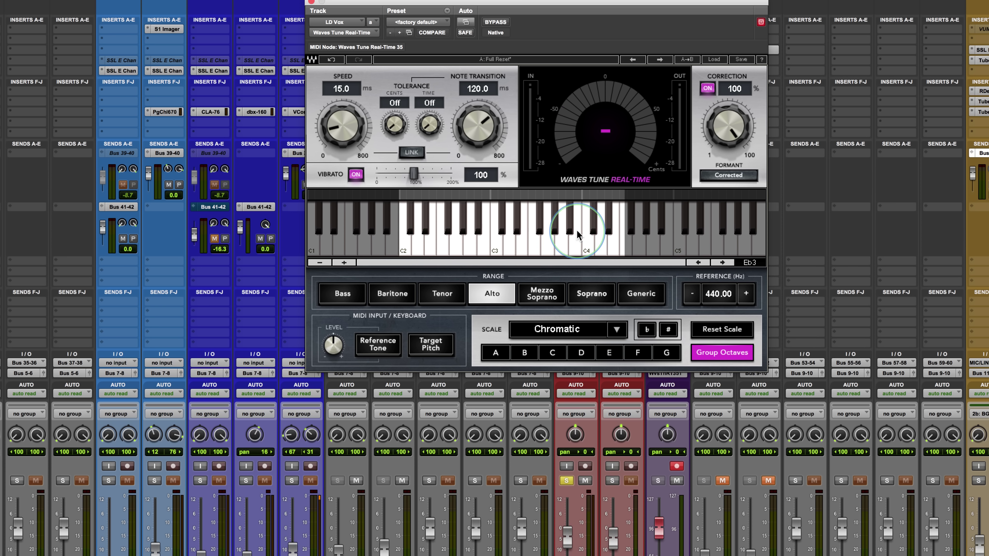
{"action": "left_click_drag", "start_coordinate": [642, 241], "coordinate": [646, 238]}
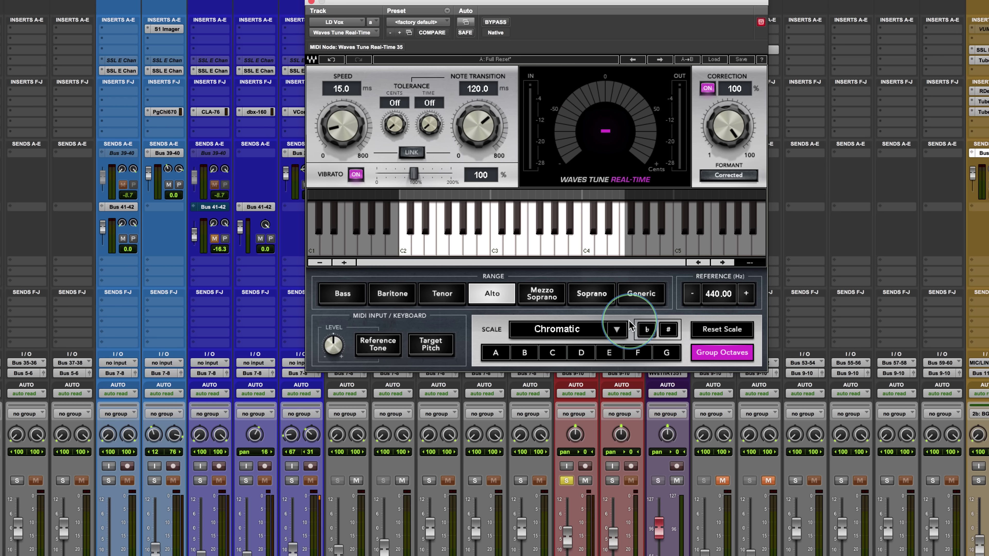
Step: Drop down the Scale type list in the Waves Tune Real-Time window
{"action": "left_click", "coordinate": [617, 332]}
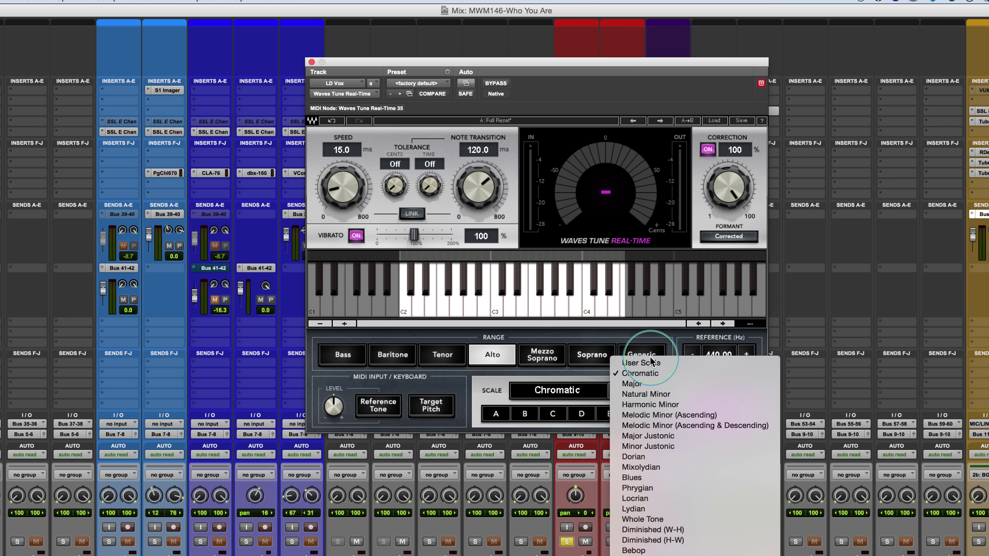
Step: Select the Major scale with its key set to G
{"action": "left_click", "coordinate": [649, 365]}
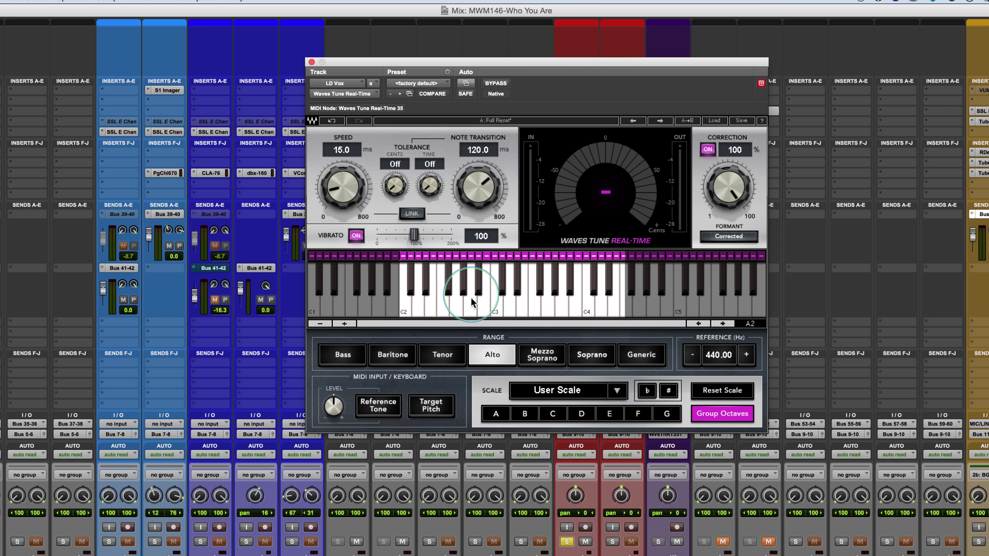
{"action": "left_click", "coordinate": [616, 390]}
{"action": "left_click", "coordinate": [633, 423]}
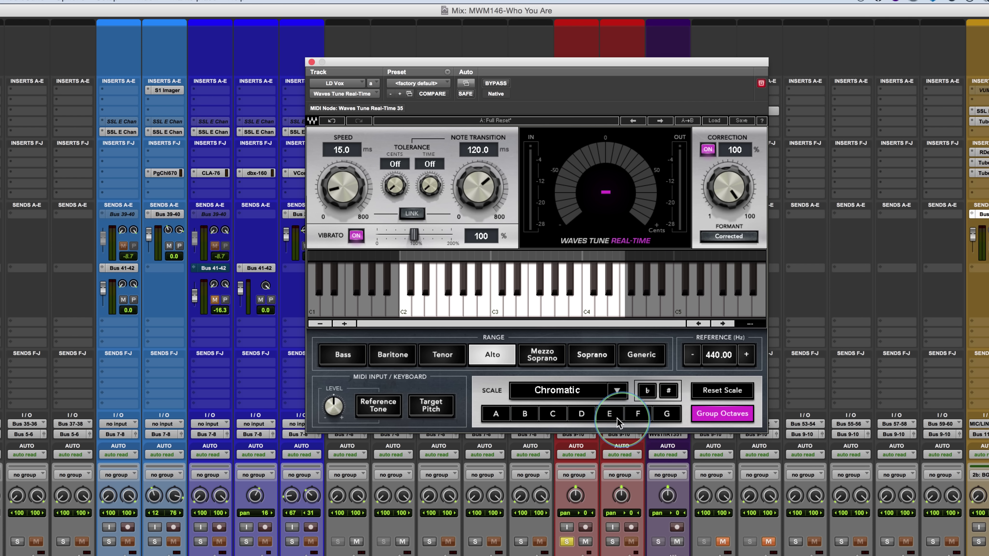
{"action": "left_click", "coordinate": [616, 391]}
{"action": "left_click", "coordinate": [633, 432]}
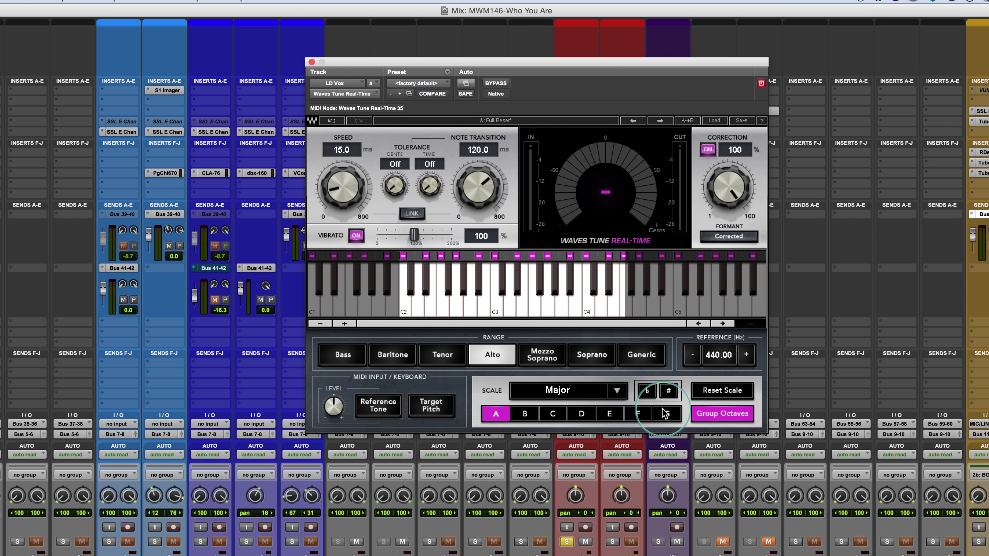
{"action": "left_click", "coordinate": [669, 413]}
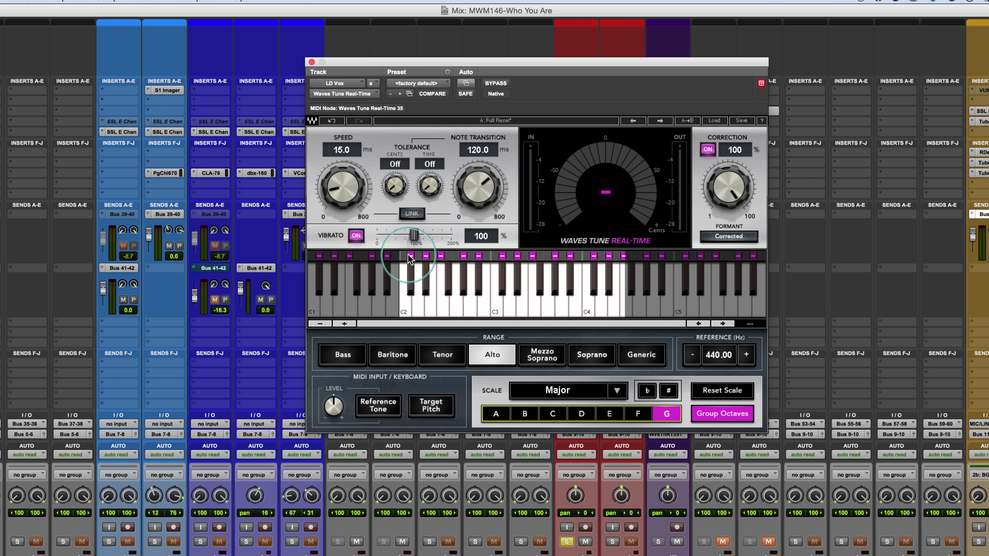
Step: Audition C3, then clear the C# note markers in every octave
{"action": "left_click", "coordinate": [481, 259]}
{"action": "left_click", "coordinate": [492, 261]}
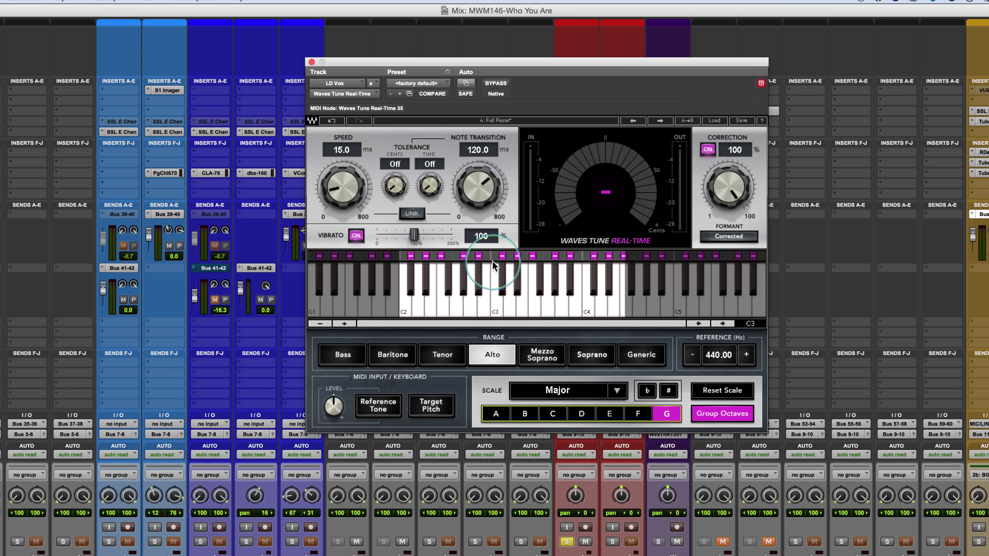
{"action": "left_click", "coordinate": [410, 256]}
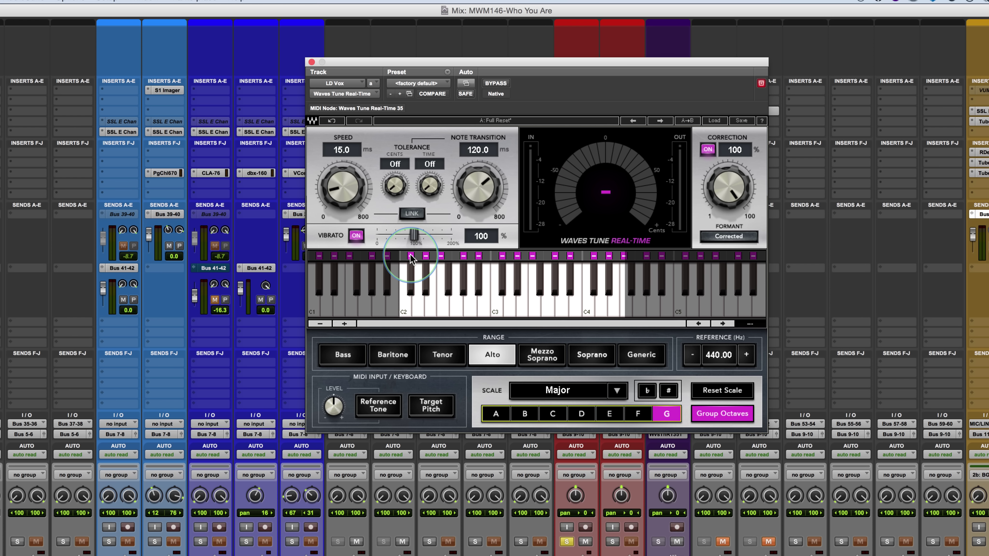
{"action": "left_click", "coordinate": [411, 257]}
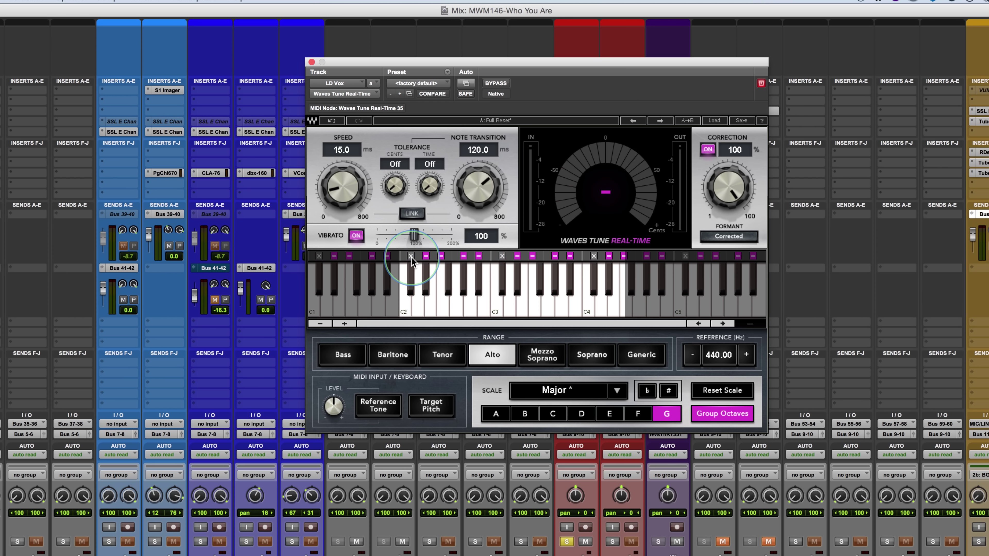
{"action": "left_click", "coordinate": [411, 256]}
{"action": "left_click", "coordinate": [725, 416]}
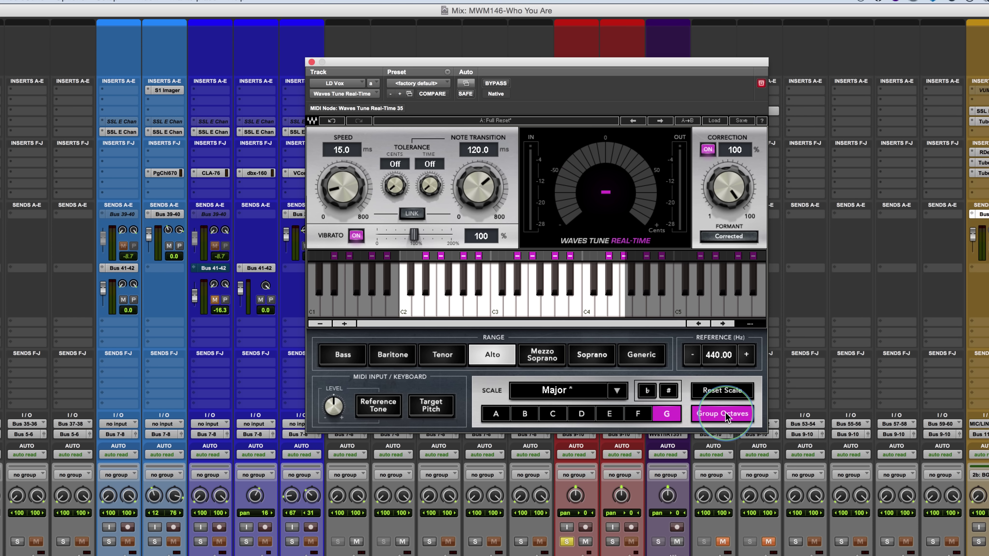
Step: Enable Group Octaves, restore the C# marker in all octaves, and open C#2's Legal/Illegal options
{"action": "left_click", "coordinate": [725, 416]}
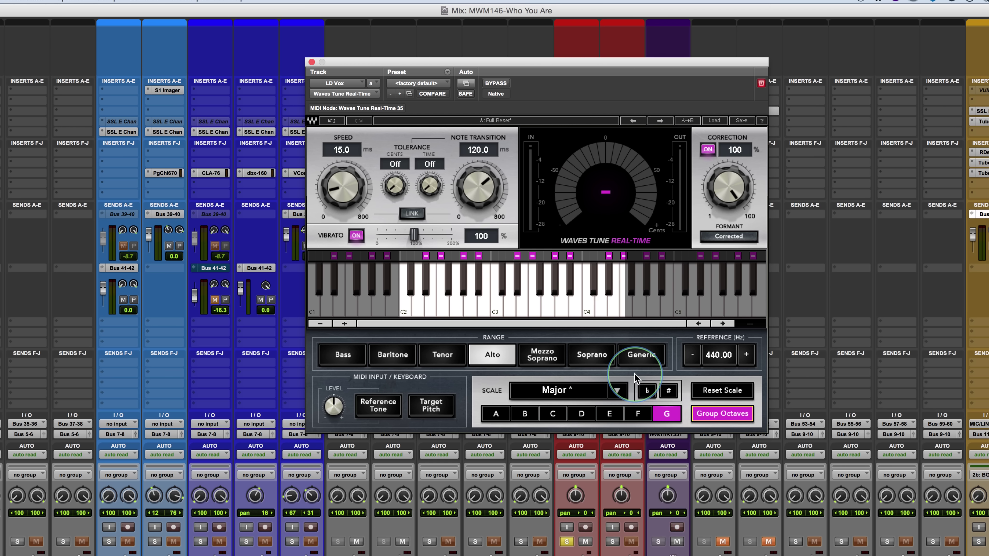
{"action": "left_click", "coordinate": [410, 257]}
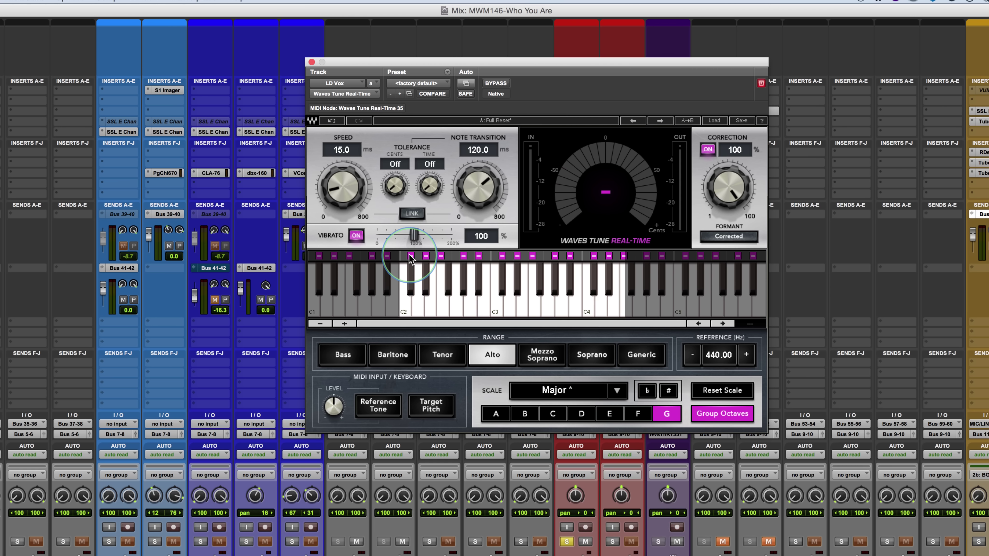
{"action": "left_click", "coordinate": [412, 256]}
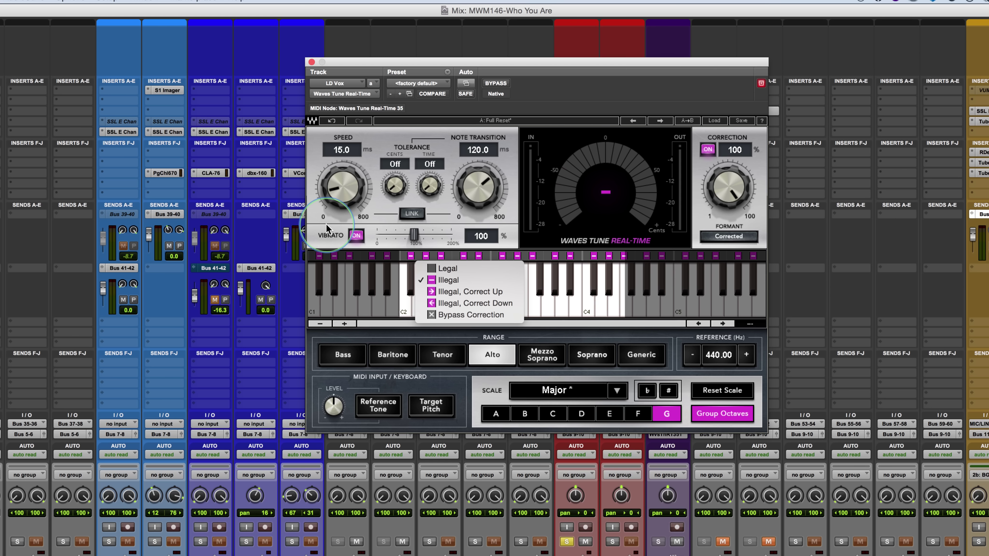
Step: Dismiss the Legal/Illegal note popup, leaving the G Major * scale unchanged
{"action": "left_click", "coordinate": [393, 241]}
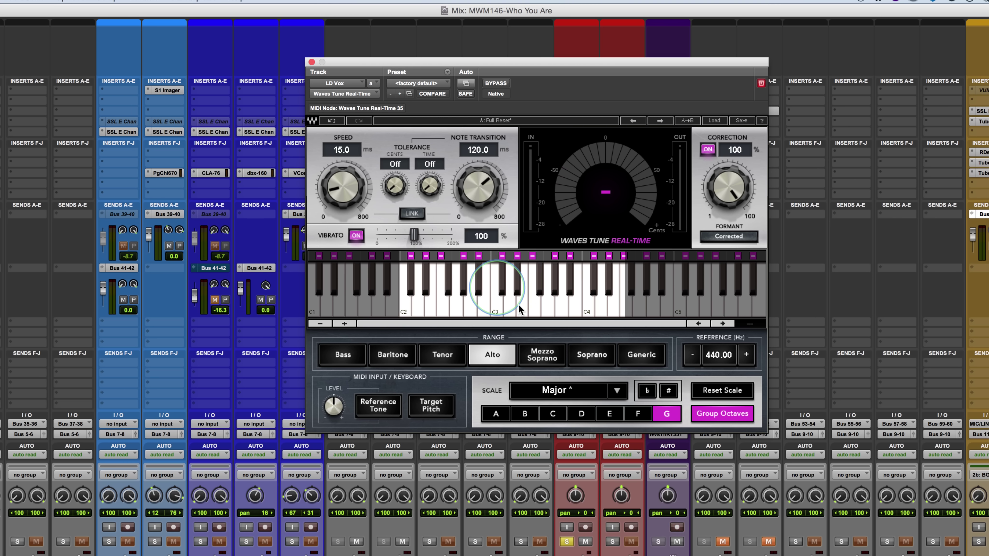
{"action": "left_click", "coordinate": [617, 391]}
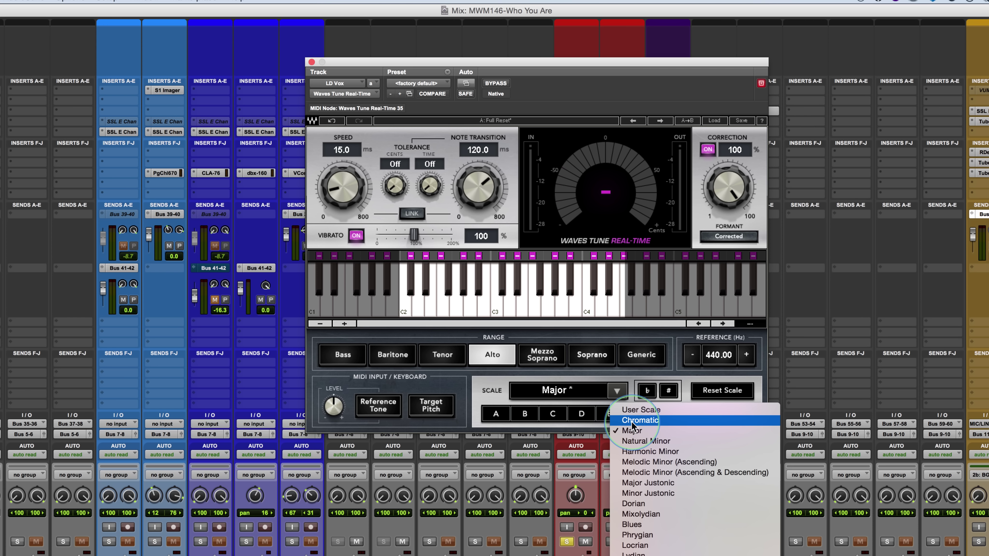
Step: Return the scale to Chromatic, dropping the custom G Major * markers
{"action": "left_click", "coordinate": [639, 418]}
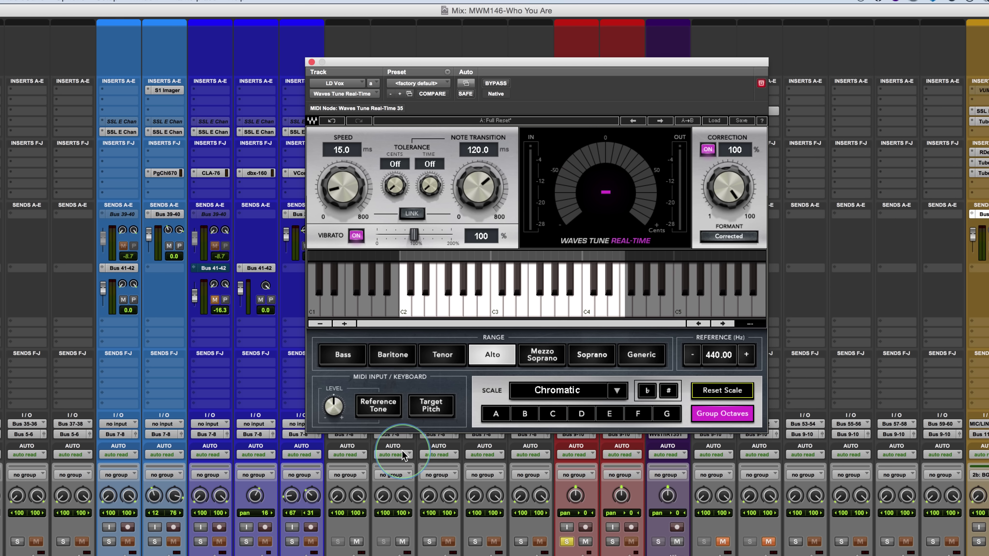
{"action": "left_click", "coordinate": [370, 407]}
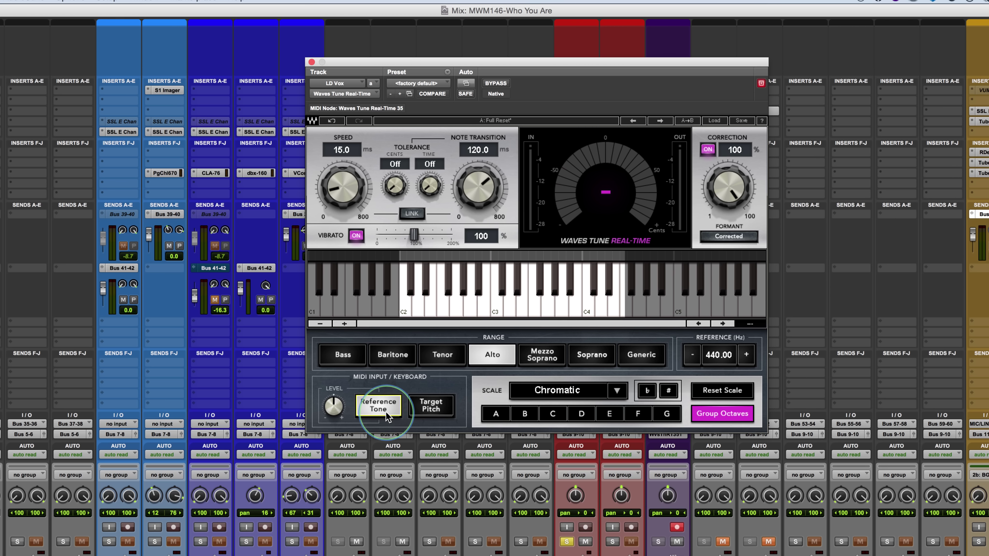
Step: Play C3, F2 and F#2 reference tones with the MIDI input level lowered to -5.3
{"action": "left_click", "coordinate": [494, 305]}
{"action": "mouse_move", "coordinate": [336, 413]}
{"action": "left_mouse_down"}
{"action": "mouse_move", "coordinate": [333, 428]}
{"action": "mouse_move", "coordinate": [333, 404]}
{"action": "left_mouse_up"}
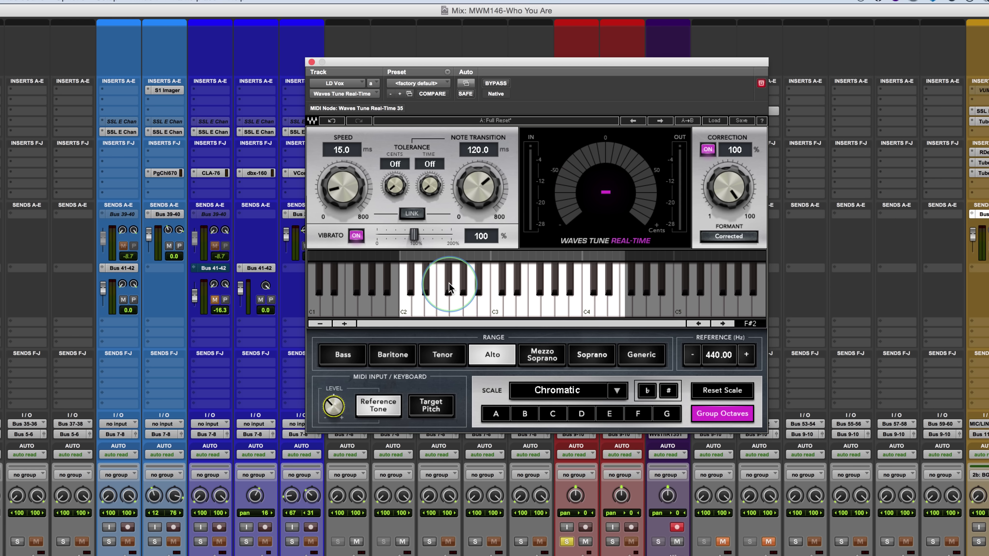
{"action": "left_click", "coordinate": [443, 304]}
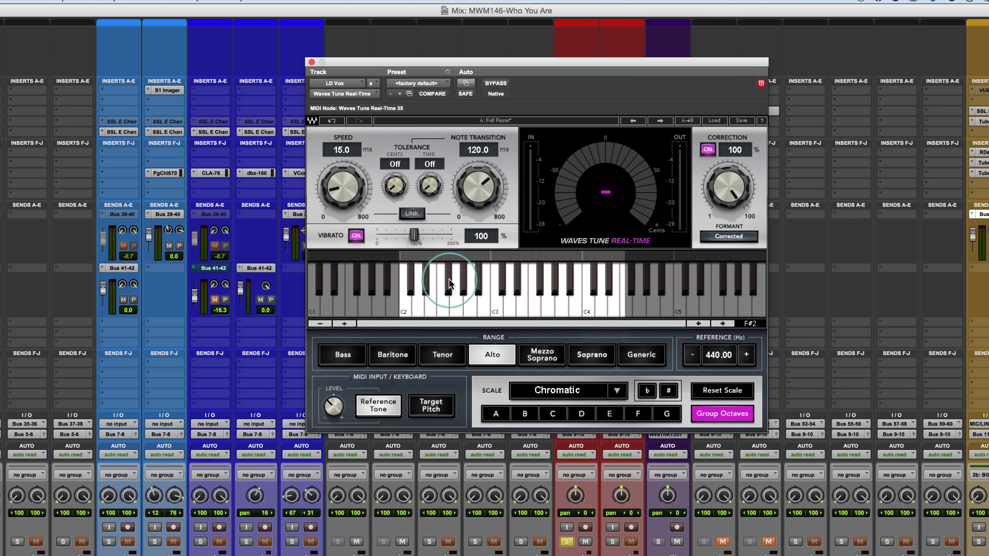
{"action": "left_click", "coordinate": [437, 308]}
{"action": "left_click", "coordinate": [448, 286]}
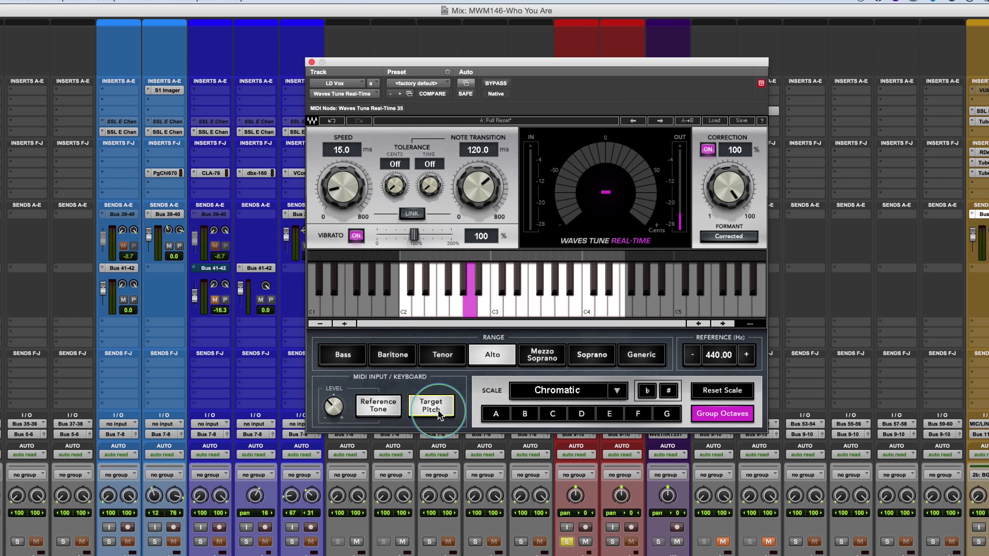
Step: Switch the keyboard from Reference Tone to Target Pitch, then bypass Waves Tune for the dry vocal
{"action": "left_click", "coordinate": [494, 329]}
{"action": "left_click", "coordinate": [383, 410]}
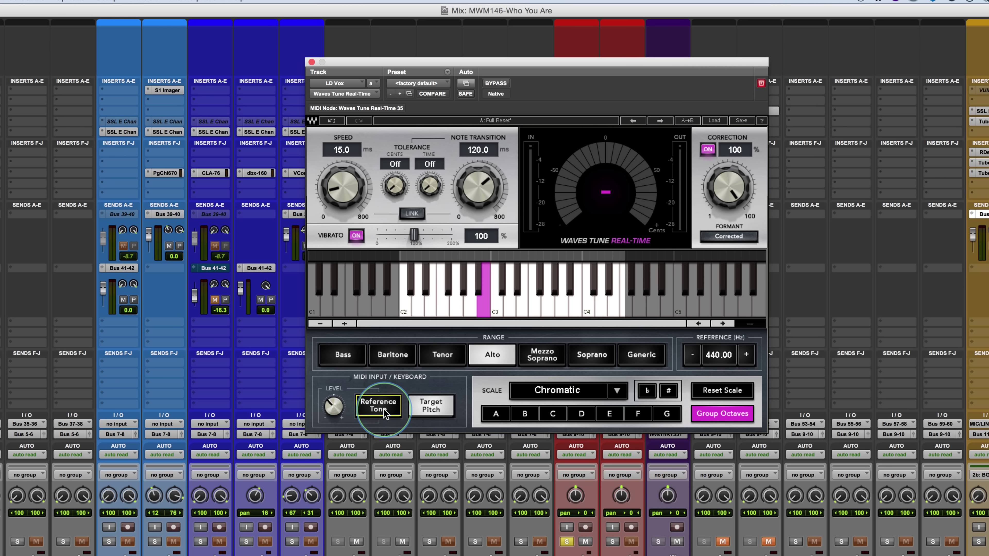
{"action": "left_click", "coordinate": [430, 409]}
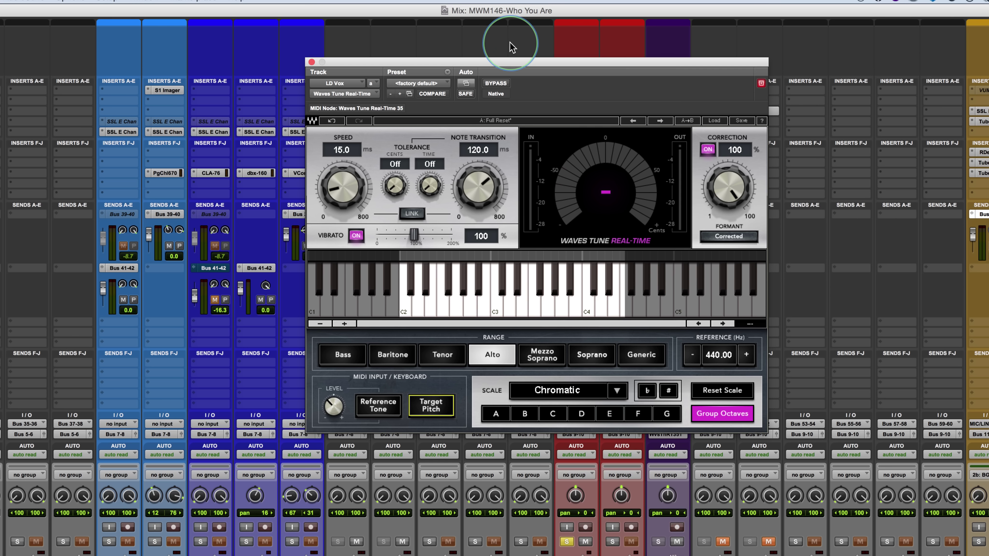
{"action": "left_click", "coordinate": [496, 84]}
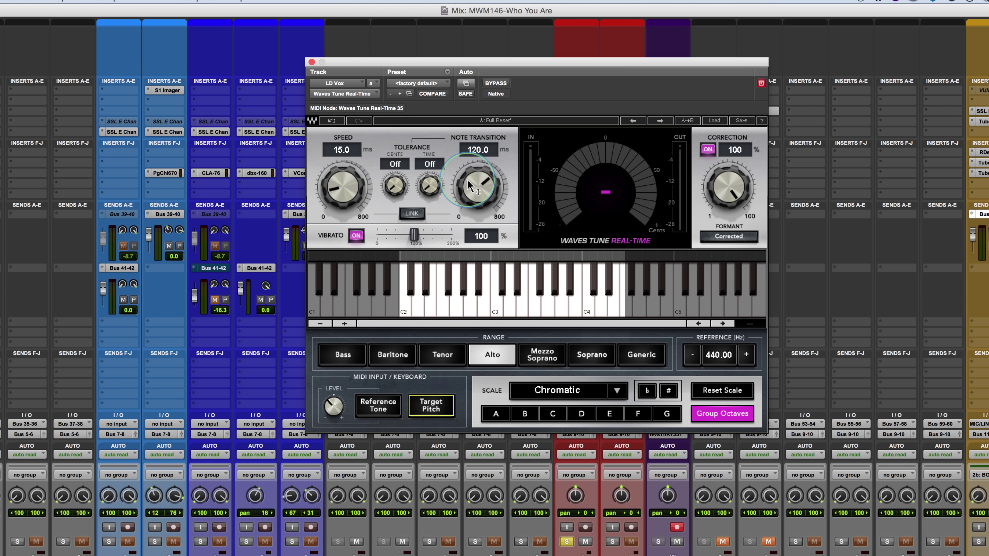
Step: Lower the Waves Tune Note Transition from 120.0 ms to about 42.7 ms
{"action": "mouse_move", "coordinate": [471, 183]}
{"action": "left_mouse_down"}
{"action": "mouse_move", "coordinate": [471, 281]}
{"action": "mouse_move", "coordinate": [472, 172]}
{"action": "left_mouse_up"}
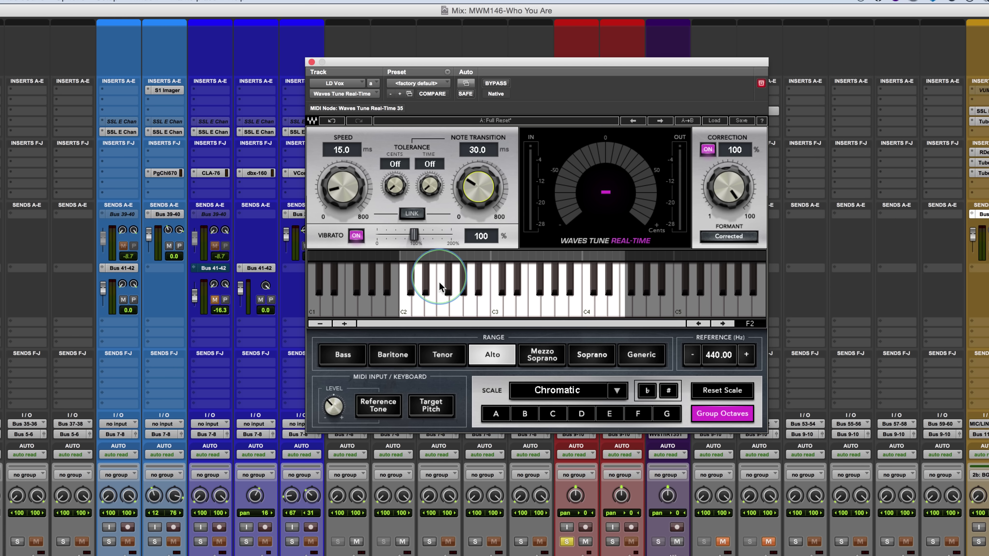
Step: Mark the G note and its octaves on the Waves Tune scale keyboard
{"action": "left_click", "coordinate": [440, 255]}
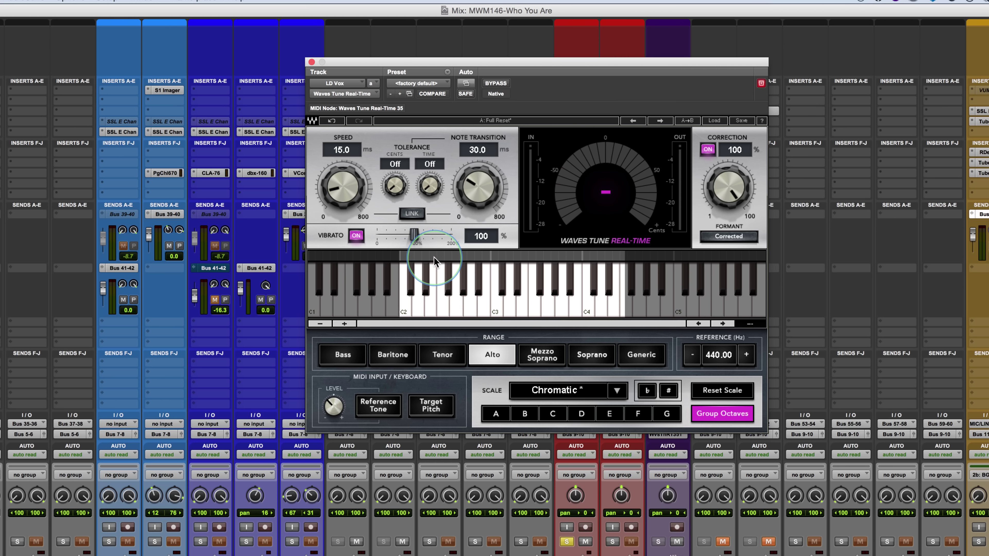
{"action": "left_click", "coordinate": [439, 256]}
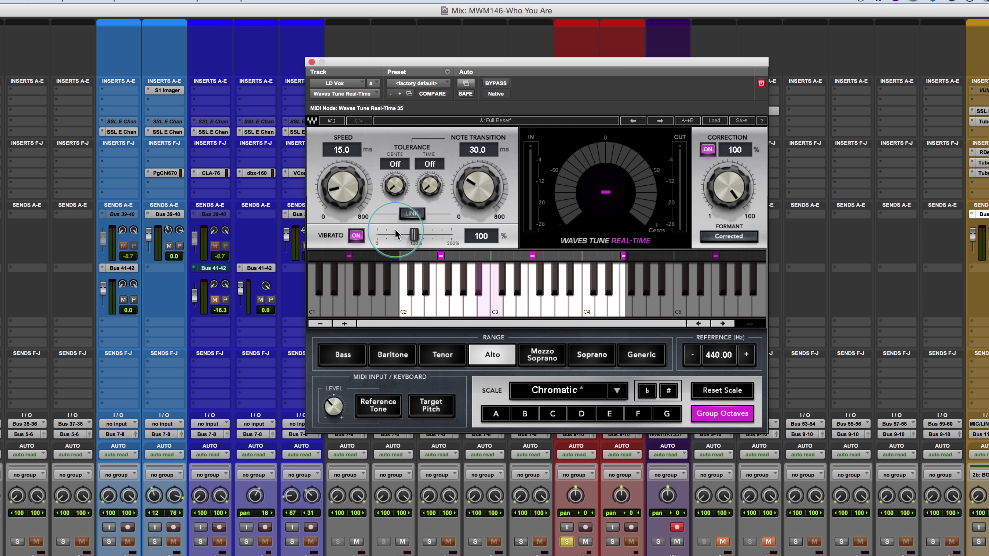
Step: Clear the G note markers and drop Note Transition and Speed to 0.1 ms
{"action": "left_click", "coordinate": [441, 256]}
{"action": "left_click", "coordinate": [441, 256]}
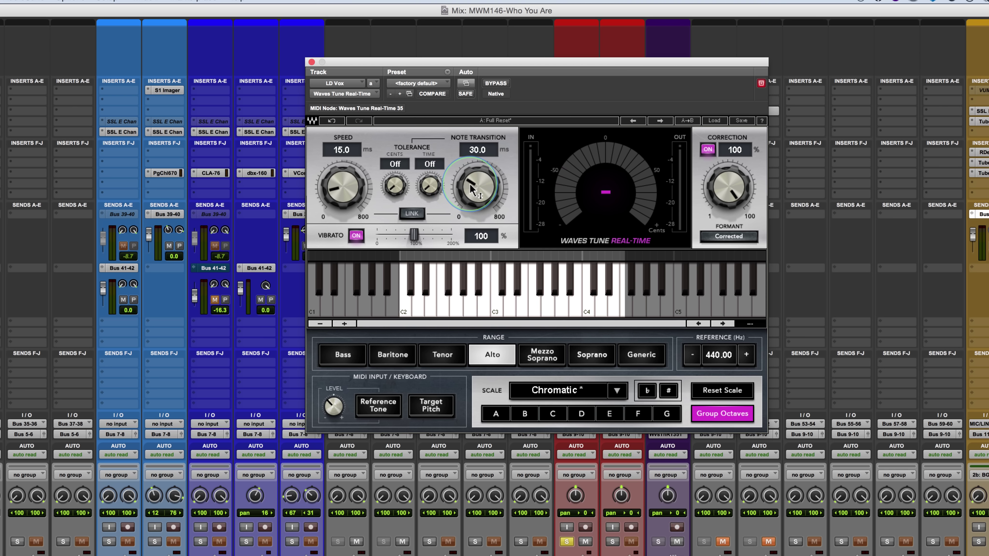
{"action": "left_click_drag", "start_coordinate": [466, 182], "coordinate": [469, 224]}
{"action": "left_click_drag", "start_coordinate": [329, 189], "coordinate": [331, 236]}
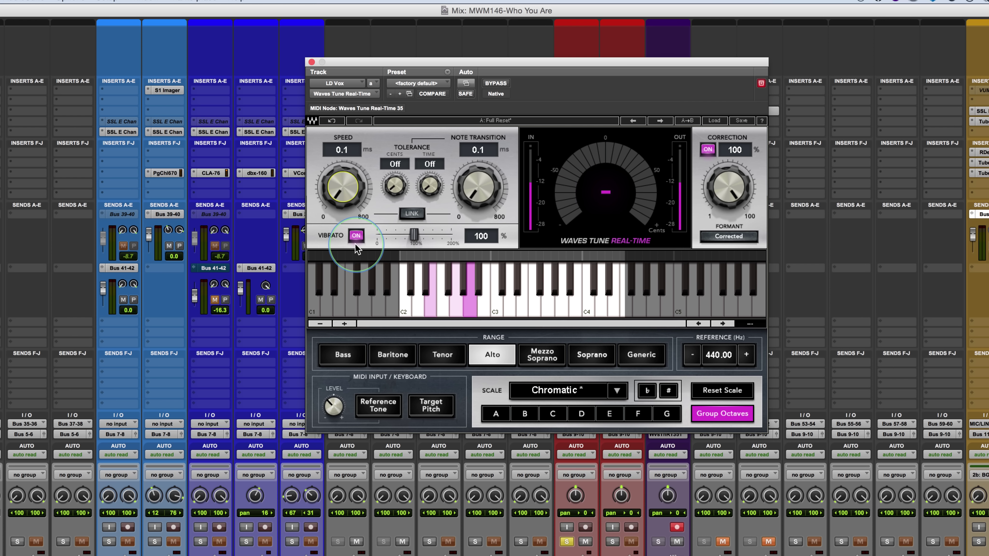
Step: Turn Vibrato off, set Formant to Not Corrected, then switch Vibrato back on
{"action": "left_click", "coordinate": [361, 238]}
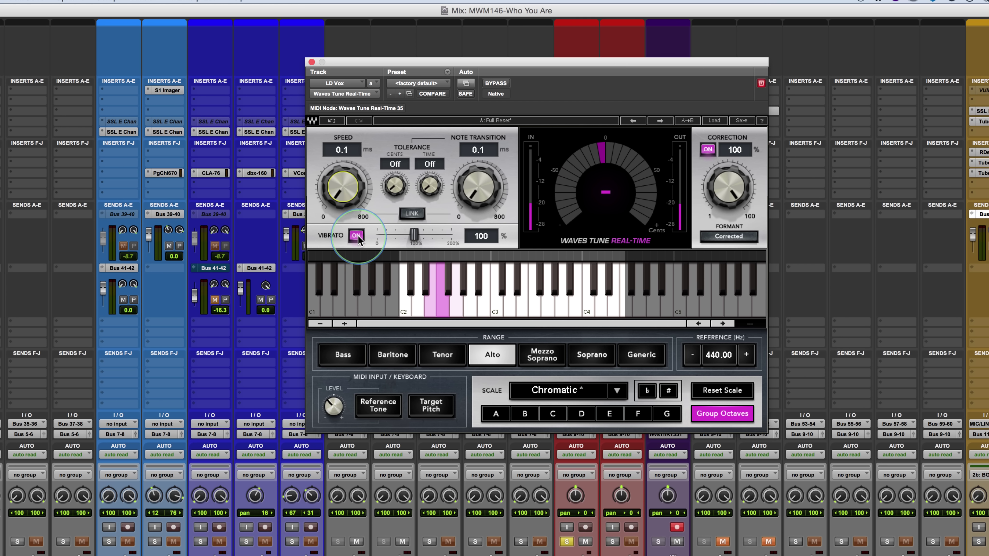
{"action": "left_click", "coordinate": [729, 236]}
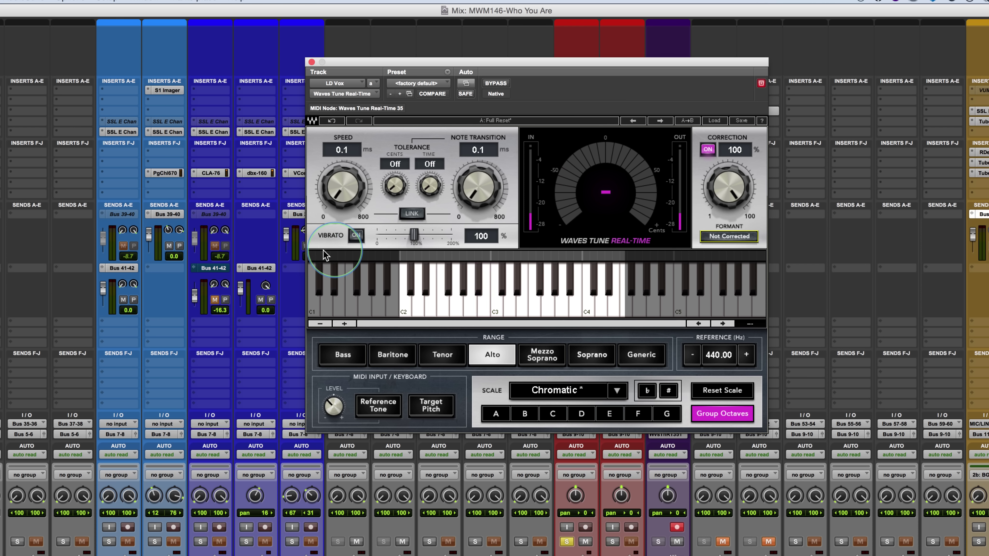
{"action": "left_click", "coordinate": [356, 234]}
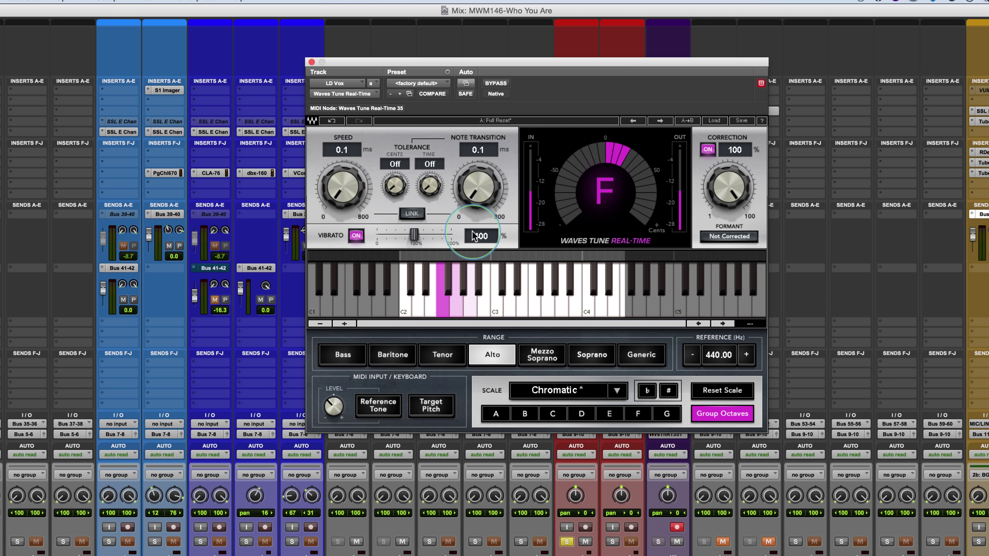
Step: Sweep the vibrato amount to 200% and 0, settle at 100%, and restore Formant correction
{"action": "left_click_drag", "start_coordinate": [414, 235], "coordinate": [453, 239]}
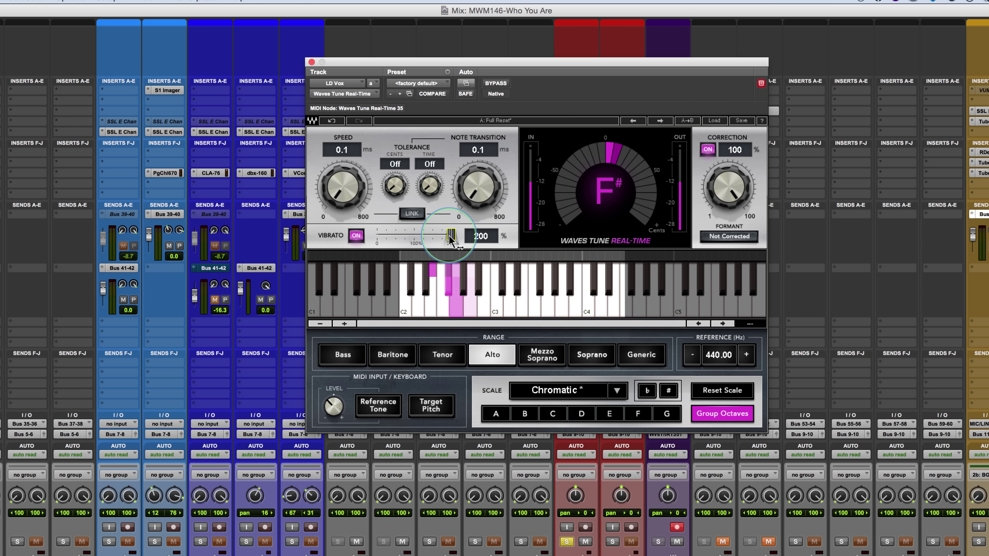
{"action": "left_click_drag", "start_coordinate": [450, 237], "coordinate": [250, 248]}
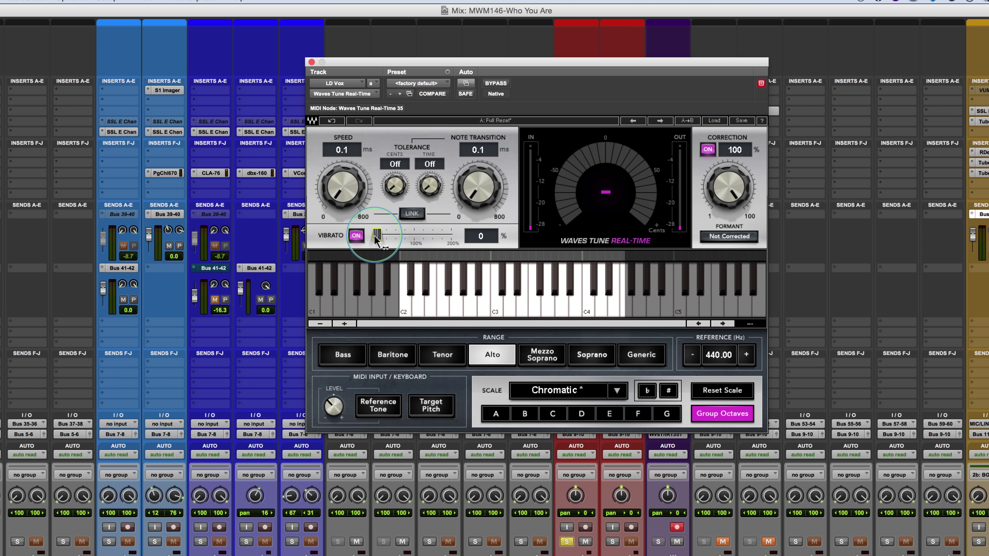
{"action": "left_click", "coordinate": [361, 235]}
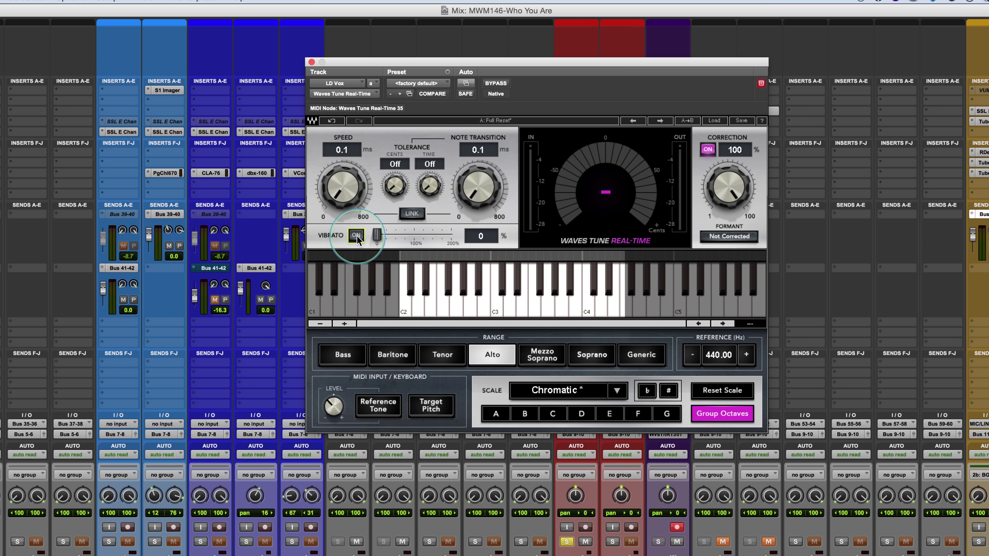
{"action": "left_click_drag", "start_coordinate": [374, 235], "coordinate": [414, 235]}
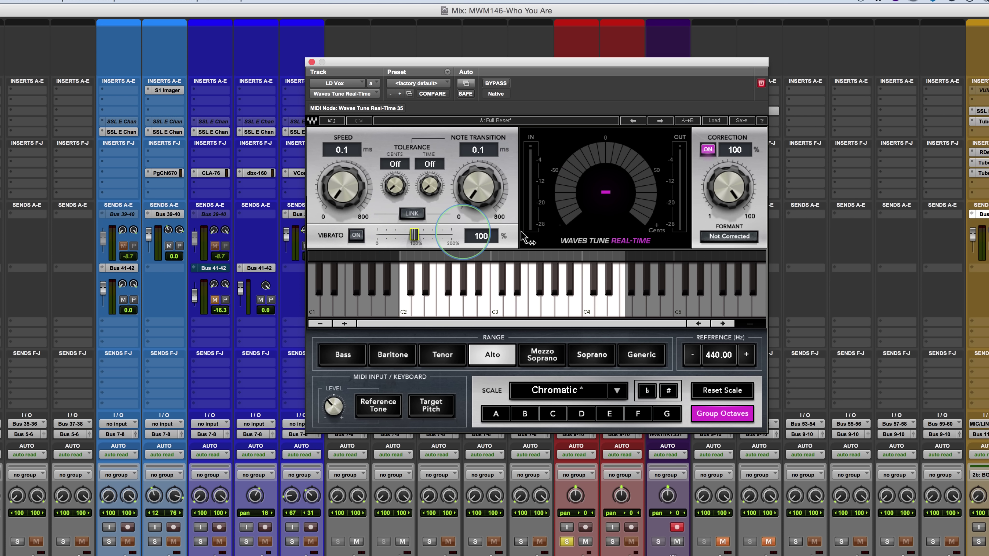
{"action": "left_click", "coordinate": [723, 237]}
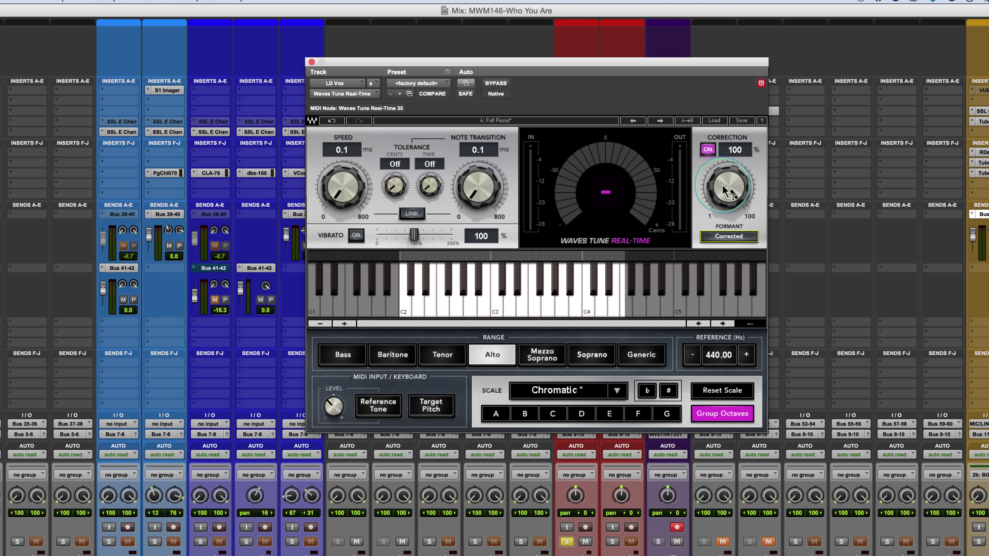
Step: Set Note Transition to 30 ms and correction Speed to 15 ms
{"action": "left_click_drag", "start_coordinate": [478, 187], "coordinate": [452, 150]}
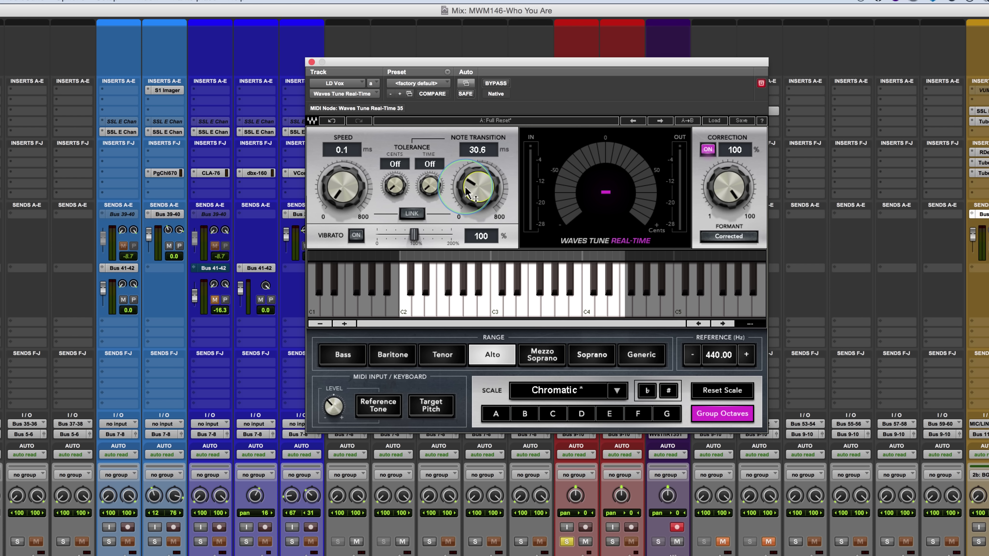
{"action": "left_click_drag", "start_coordinate": [465, 187], "coordinate": [464, 190]}
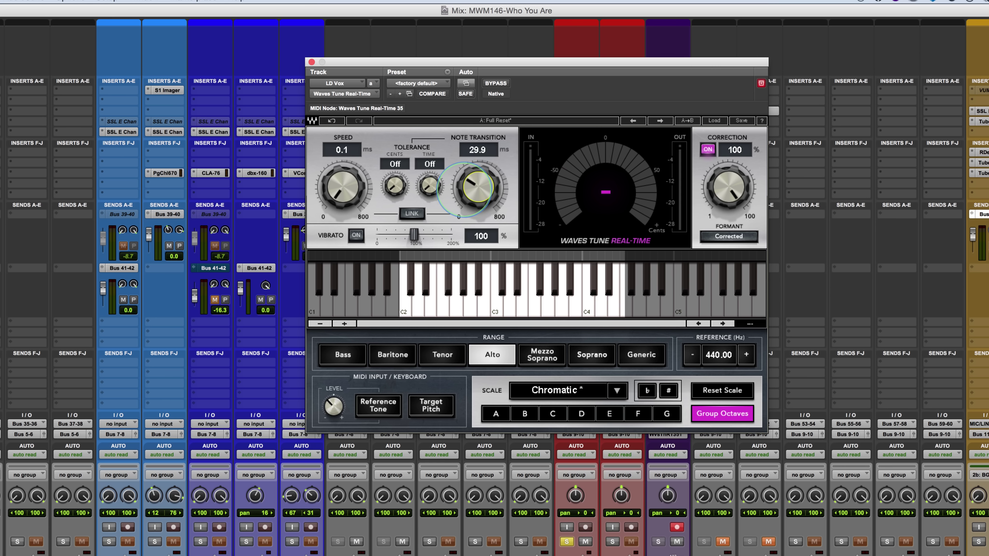
{"action": "left_click_drag", "start_coordinate": [333, 186], "coordinate": [330, 189]}
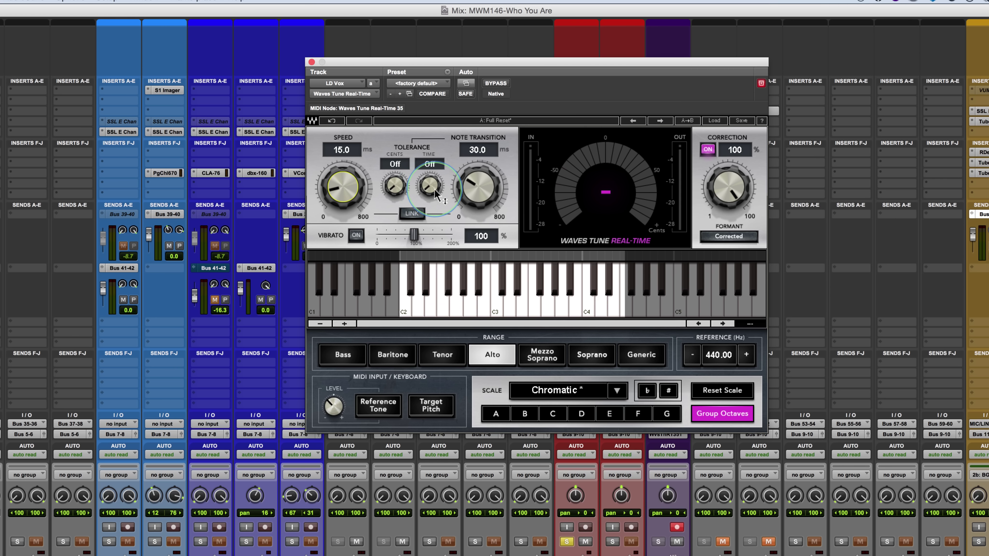
Step: Raise Time Tolerance to about 20 and switch Vibrato back on
{"action": "left_click_drag", "start_coordinate": [428, 186], "coordinate": [423, 170]}
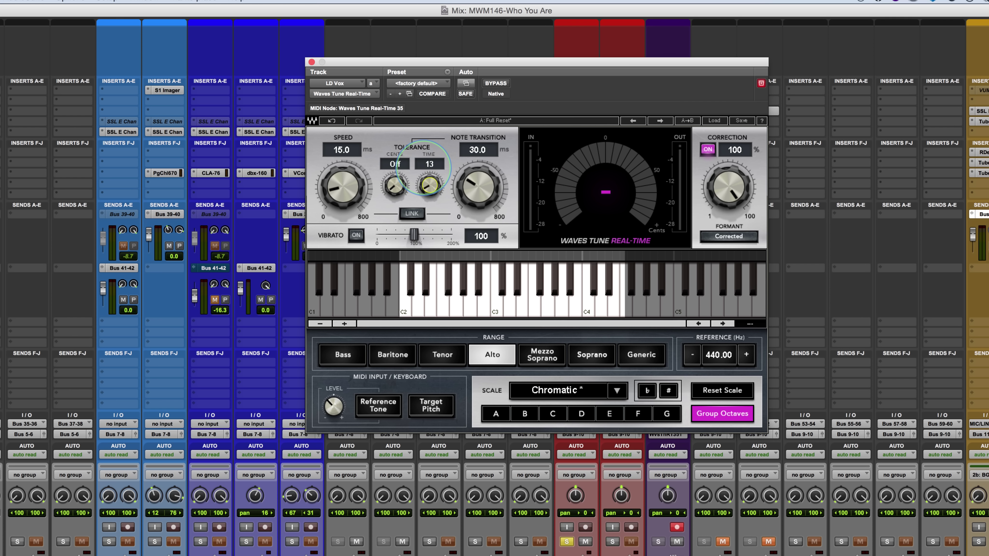
{"action": "left_click_drag", "start_coordinate": [423, 168], "coordinate": [423, 165]}
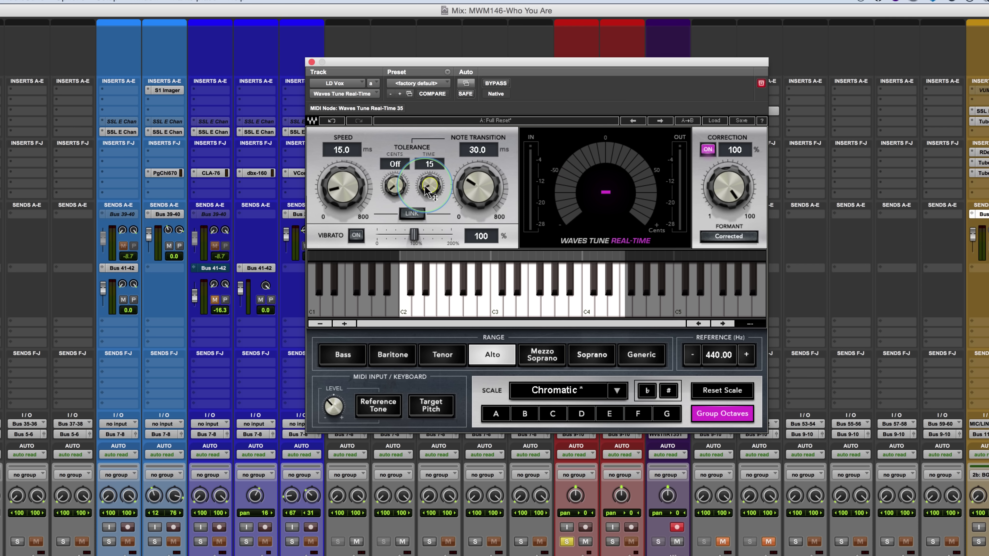
{"action": "left_click_drag", "start_coordinate": [430, 186], "coordinate": [429, 186]}
{"action": "left_click", "coordinate": [356, 235]}
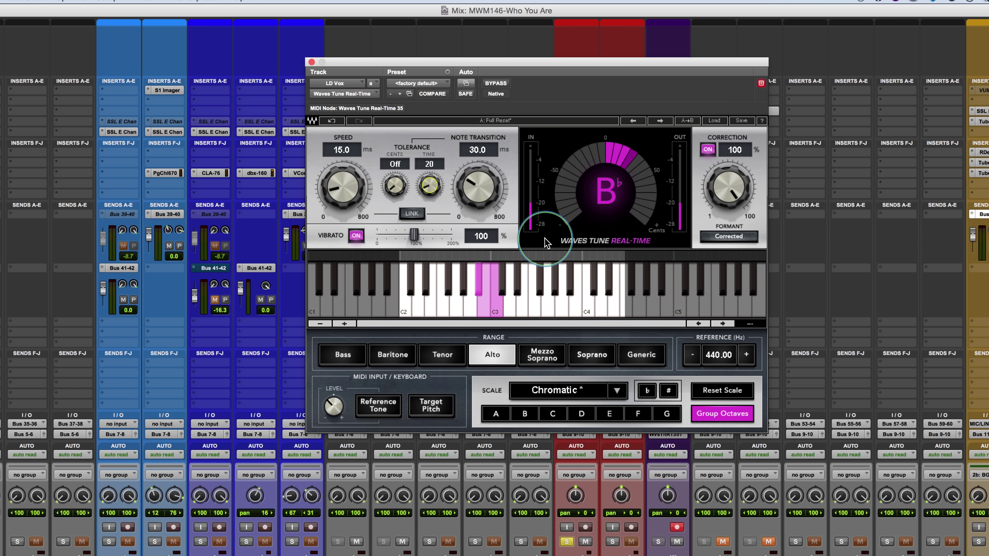
{"action": "left_click", "coordinate": [485, 256]}
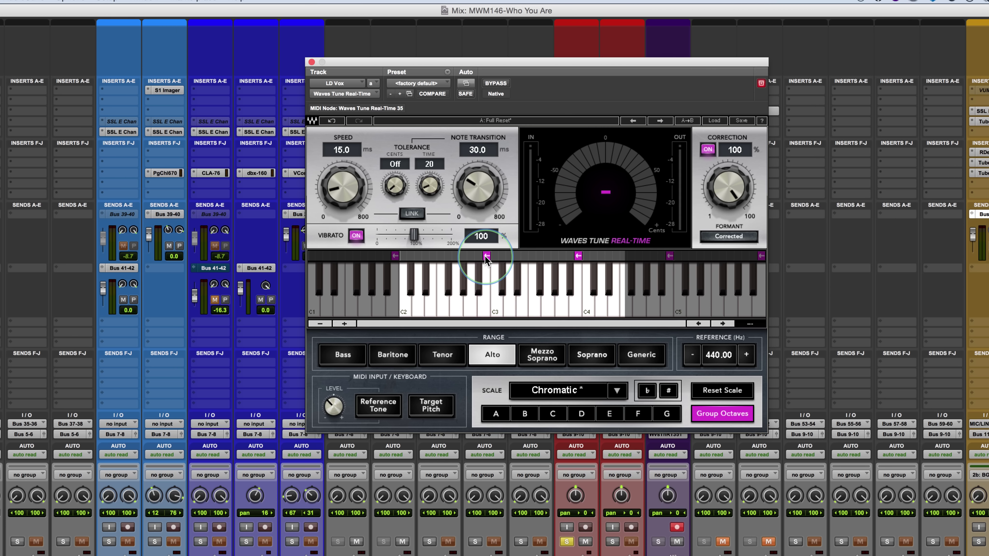
{"action": "left_click", "coordinate": [494, 256]}
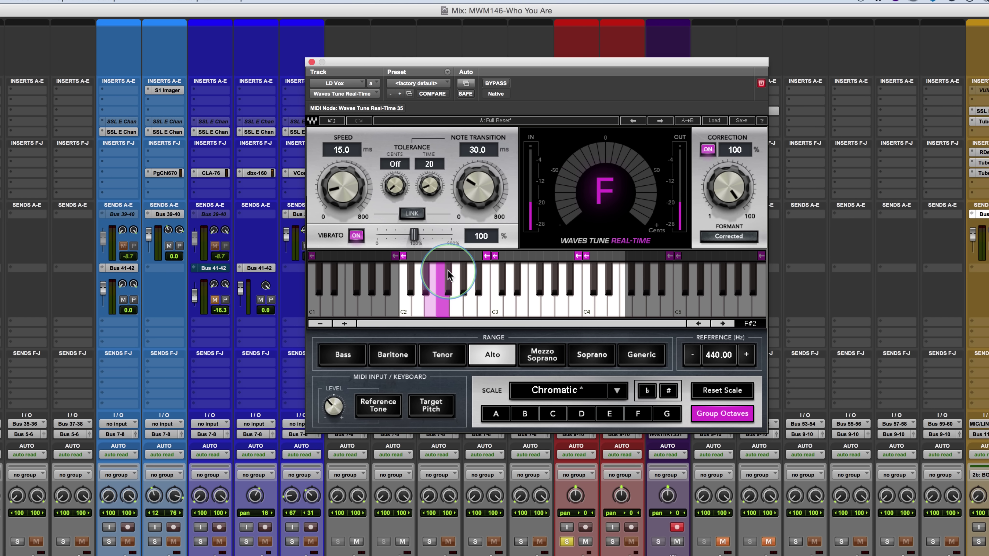
{"action": "left_click", "coordinate": [492, 256]}
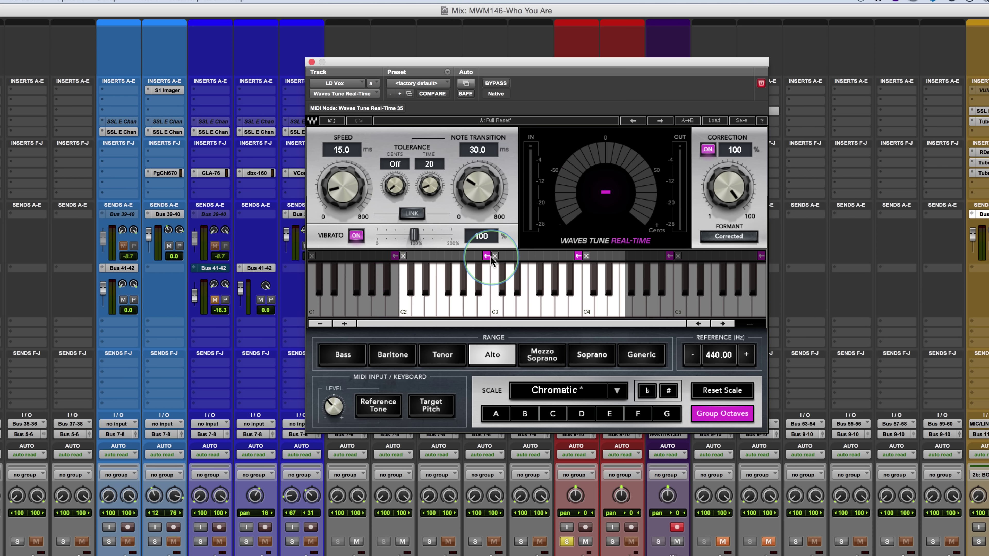
{"action": "left_click", "coordinate": [491, 257]}
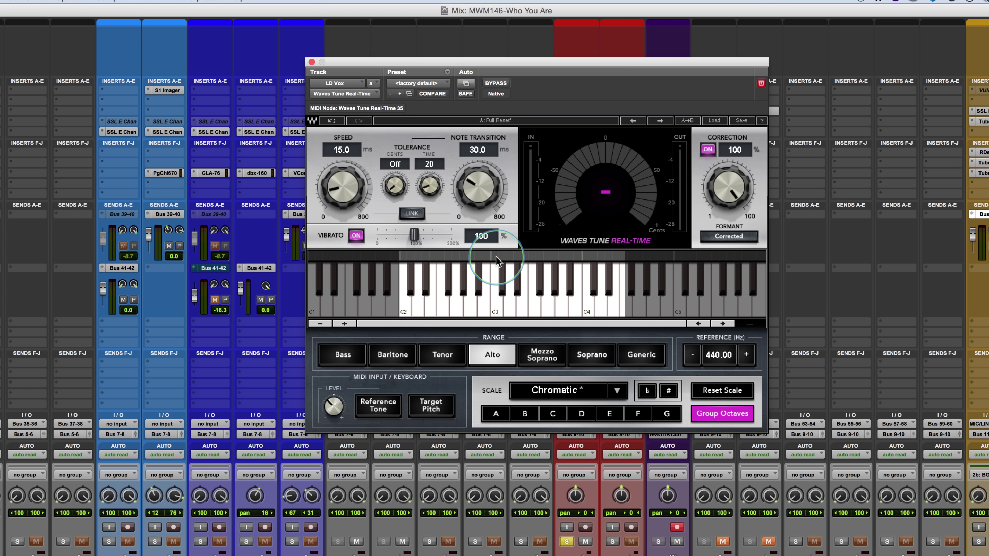
{"action": "left_click", "coordinate": [471, 294]}
{"action": "left_click", "coordinate": [489, 296]}
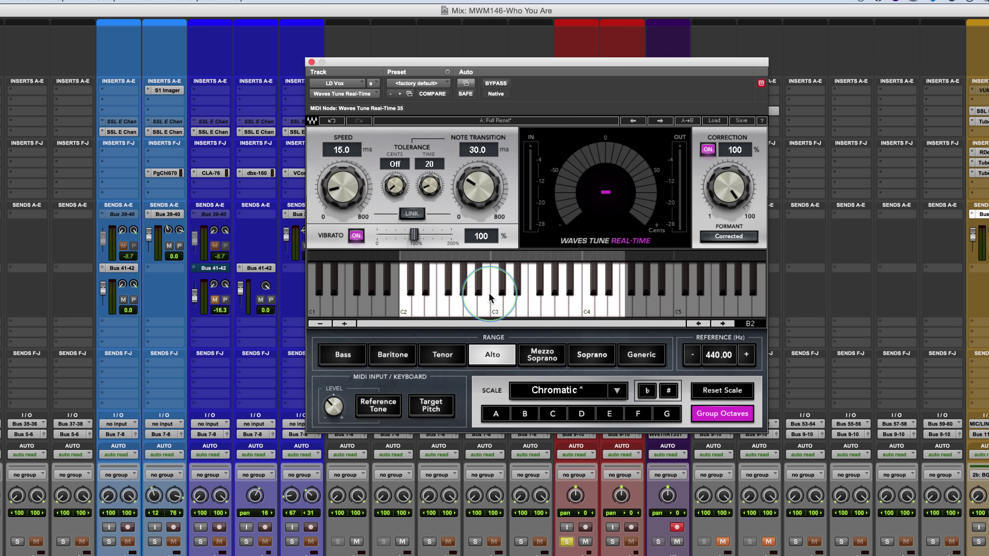
{"action": "left_click", "coordinate": [418, 290]}
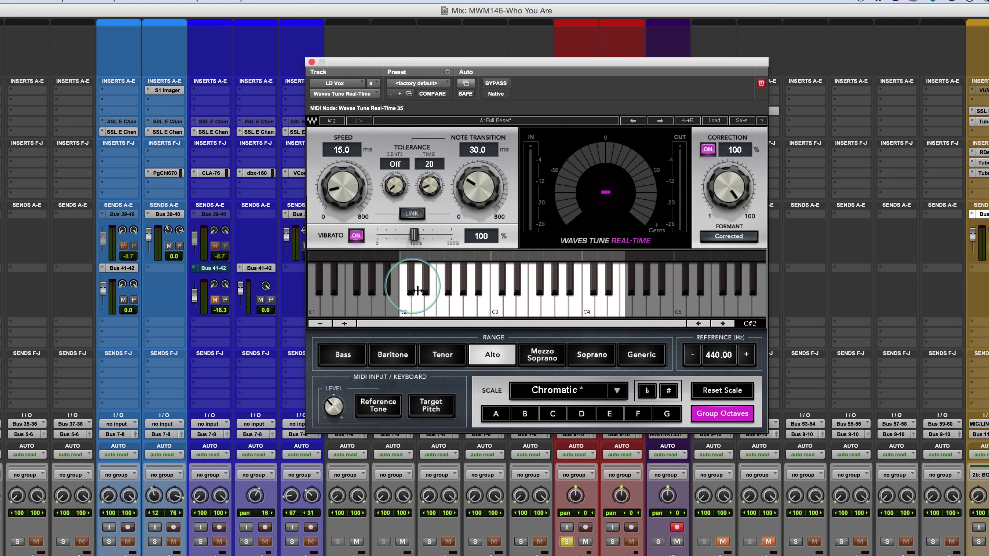
{"action": "left_click", "coordinate": [505, 291]}
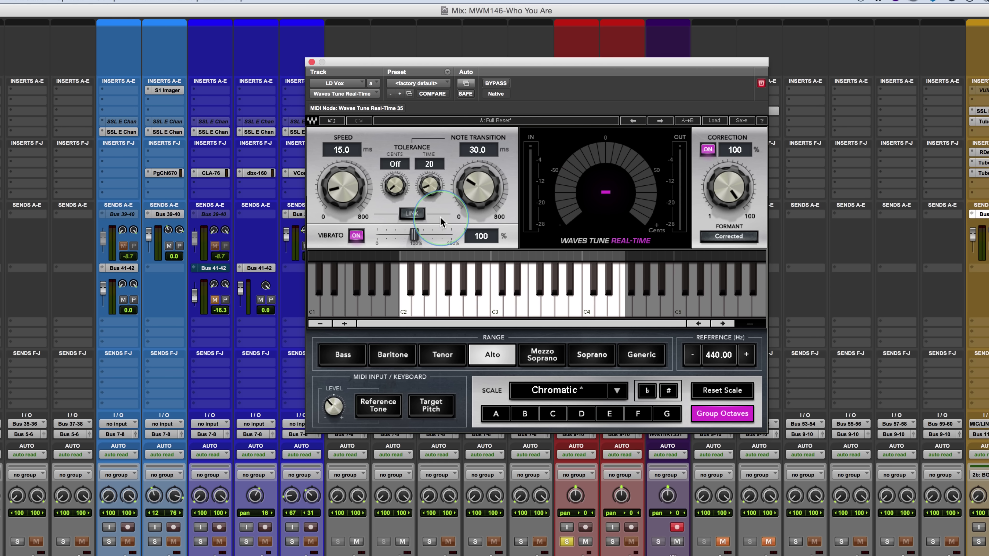
{"action": "left_click", "coordinate": [502, 367]}
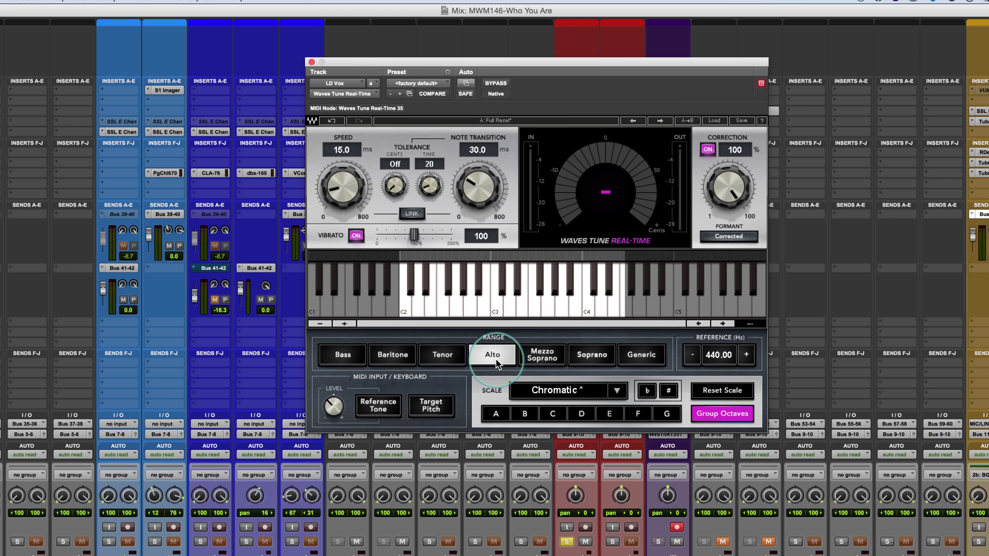
{"action": "left_click", "coordinate": [416, 409]}
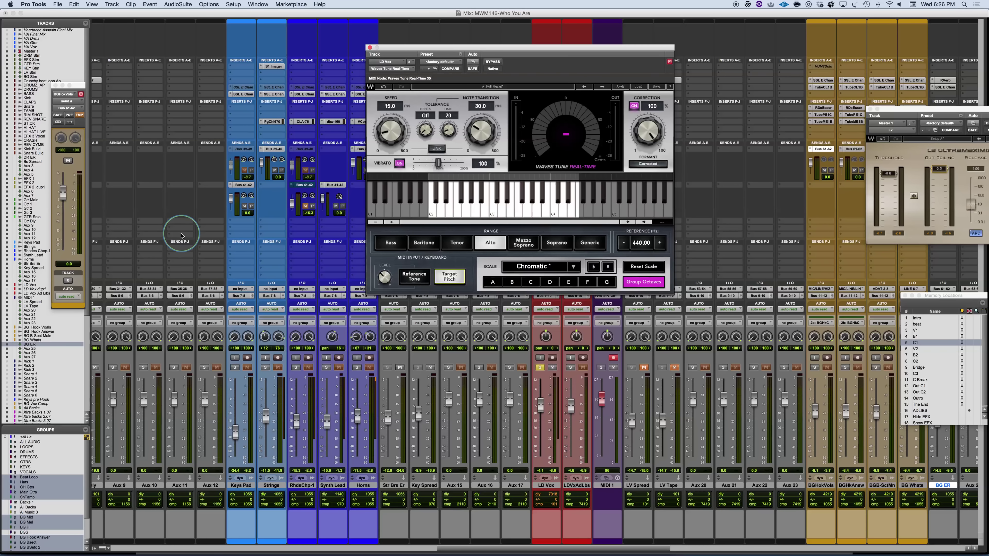
Step: Reveal the hidden LDVox.dp1 track and make it active in the mixer
{"action": "left_click", "coordinate": [7, 289]}
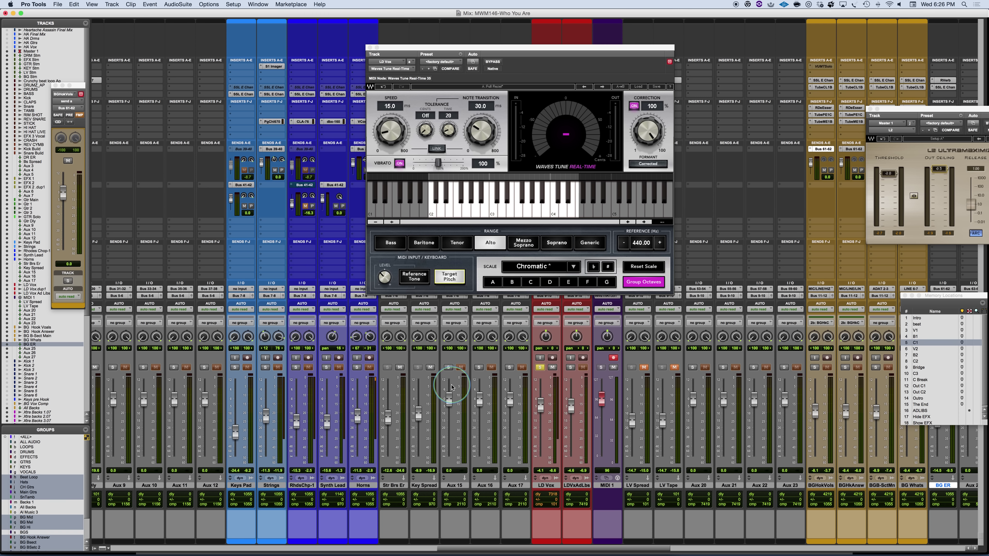
{"action": "left_click", "coordinate": [577, 486]}
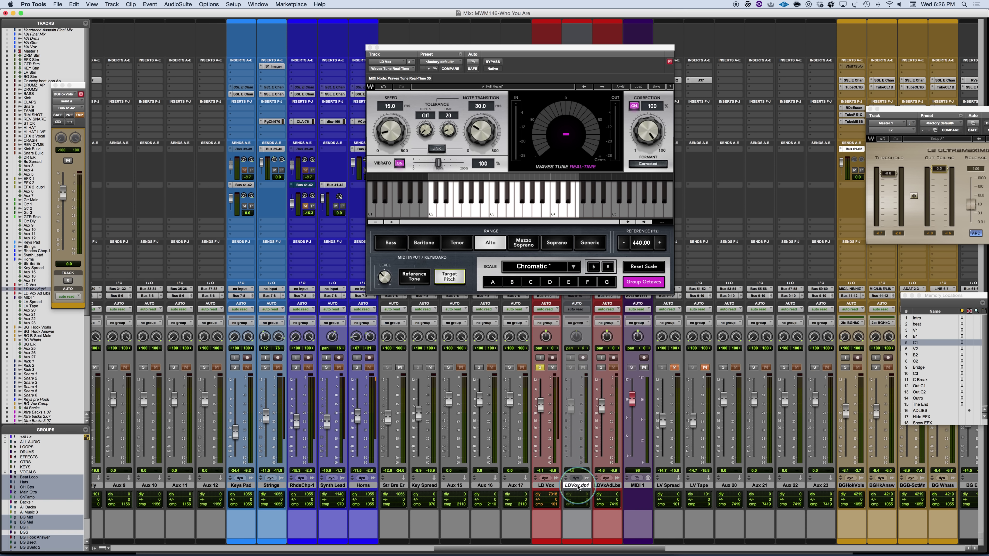
{"action": "right_click", "coordinate": [577, 486]}
{"action": "left_click", "coordinate": [605, 494]}
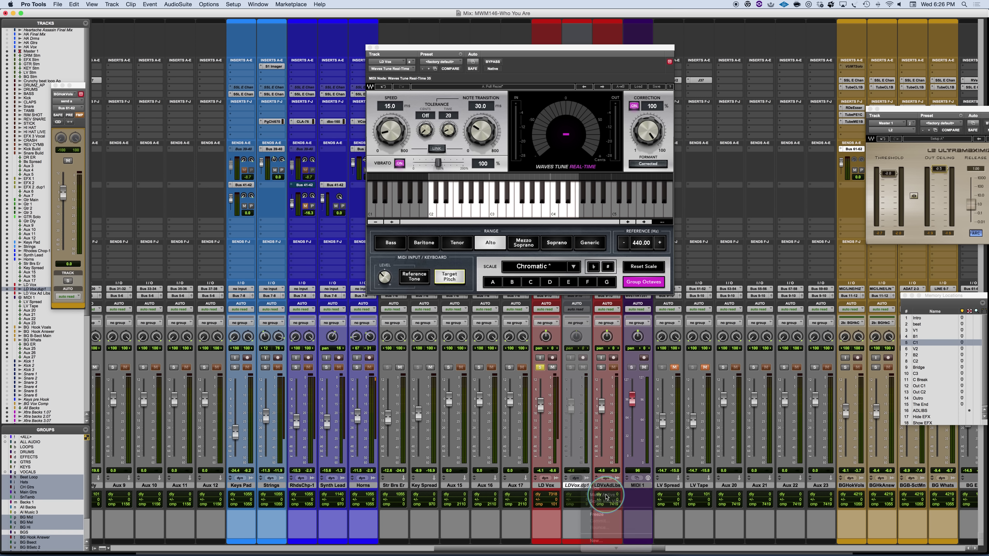
{"action": "left_click_drag", "start_coordinate": [595, 47], "coordinate": [456, 56]}
{"action": "left_click", "coordinate": [571, 368]}
{"action": "left_click", "coordinate": [539, 381]}
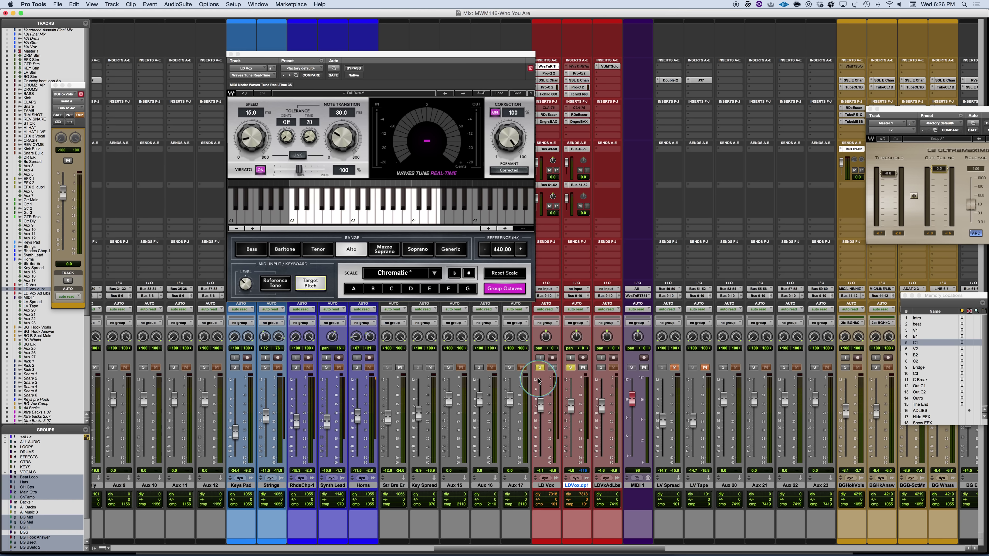
{"action": "left_click", "coordinate": [662, 424]}
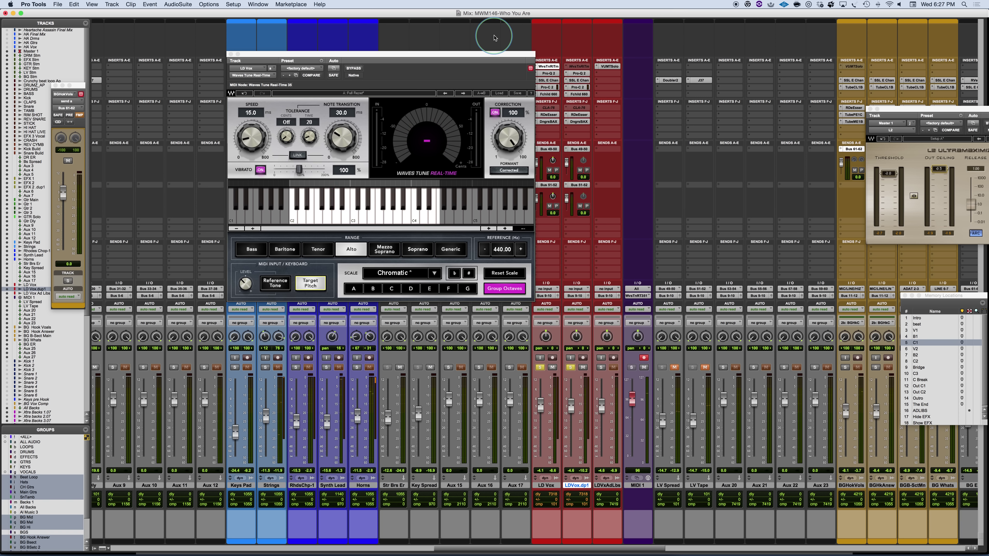
Step: Move the Waves Tune window aside, solo LD Vox, and bring up LDVox.dp1's track options
{"action": "left_click_drag", "start_coordinate": [481, 58], "coordinate": [648, 77]}
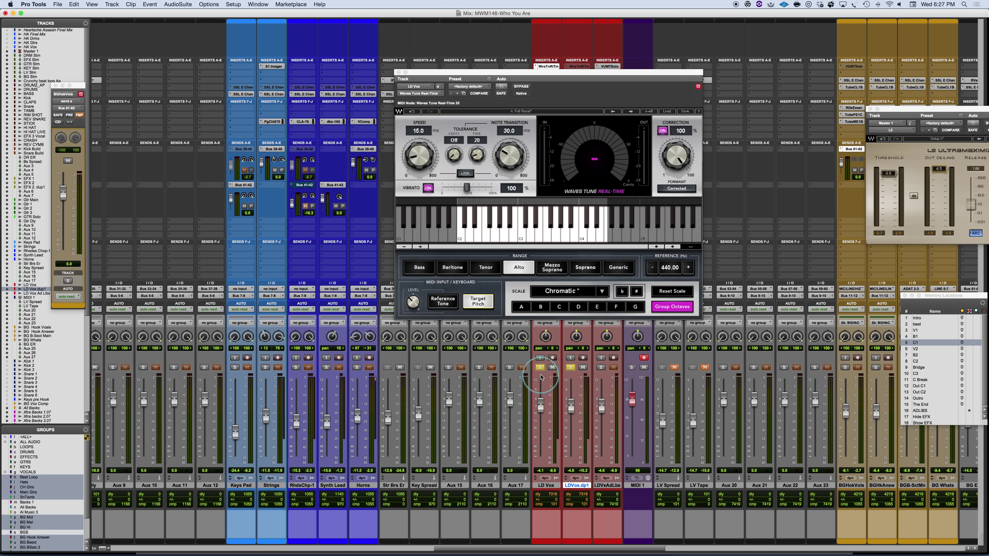
{"action": "left_click_drag", "start_coordinate": [562, 73], "coordinate": [412, 101]}
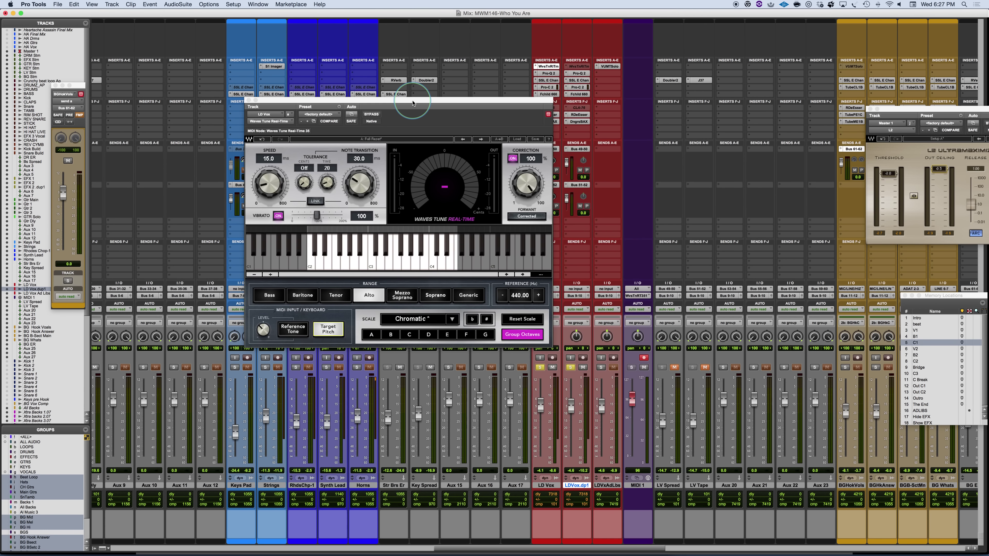
{"action": "left_click", "coordinate": [540, 295]}
{"action": "left_click", "coordinate": [540, 368]}
{"action": "left_click", "coordinate": [579, 486]}
{"action": "right_click", "coordinate": [579, 487]}
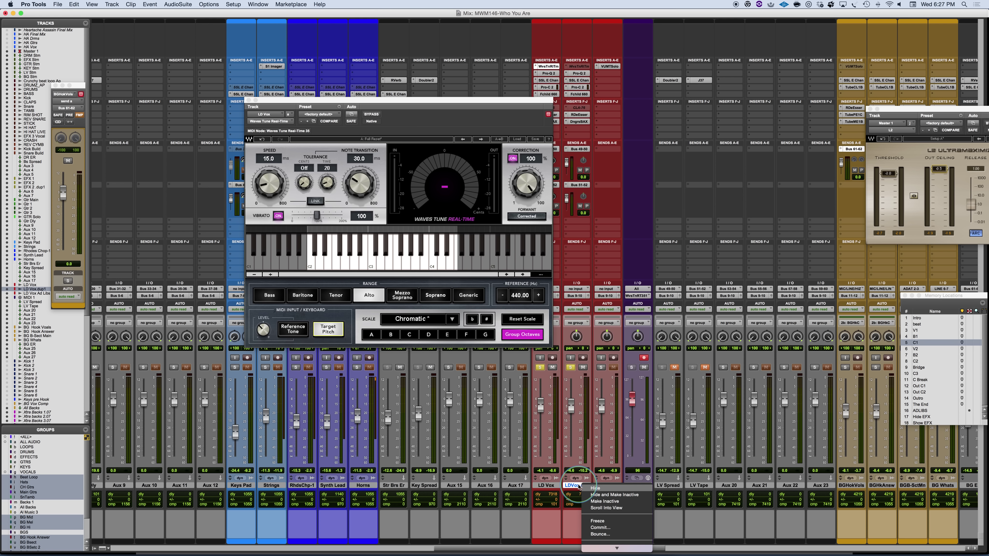
Step: Hide and deactivate LDVox.dp1, then set Waves Tune Tolerance Time to Off
{"action": "left_click", "coordinate": [599, 495]}
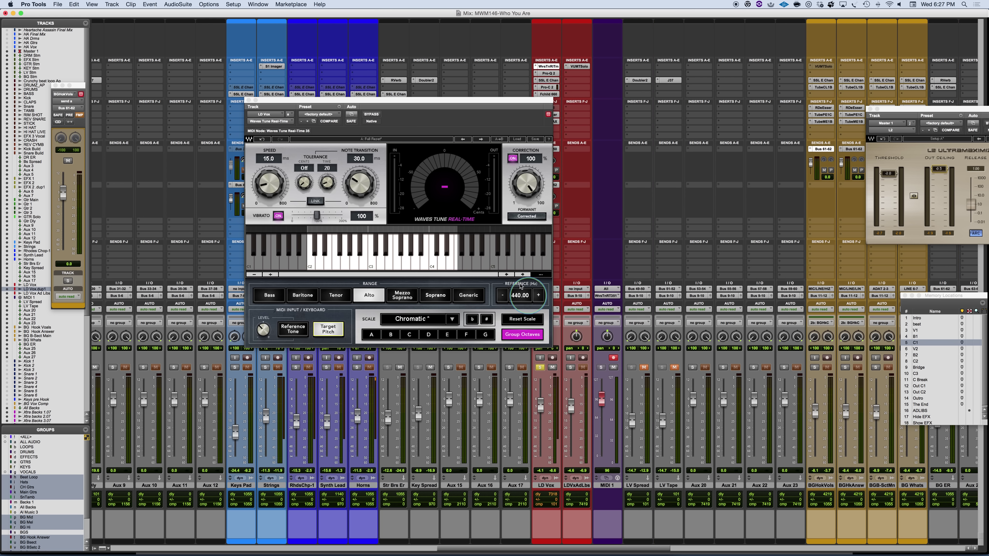
{"action": "left_click_drag", "start_coordinate": [485, 102], "coordinate": [643, 79]}
{"action": "left_click", "coordinate": [594, 159]}
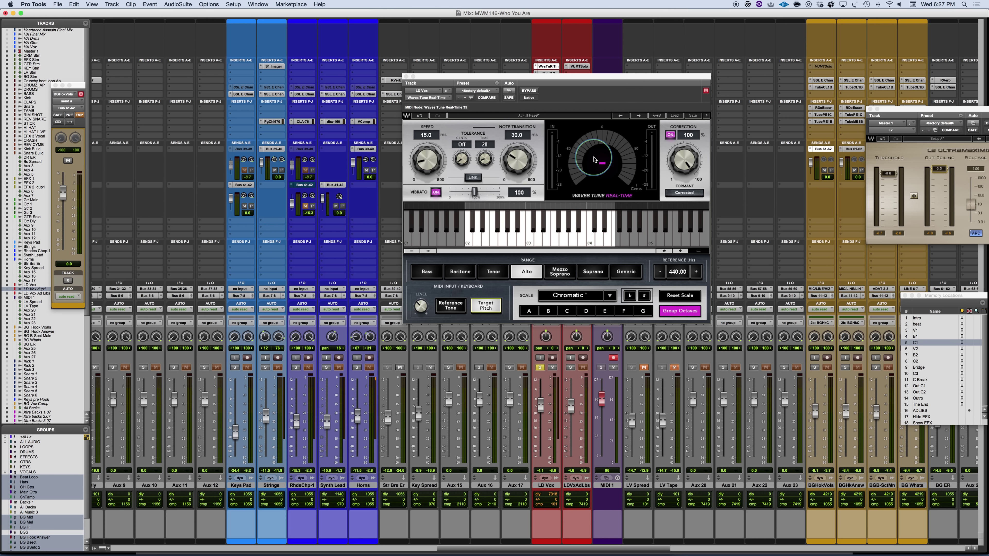
{"action": "left_click_drag", "start_coordinate": [486, 161], "coordinate": [486, 183]}
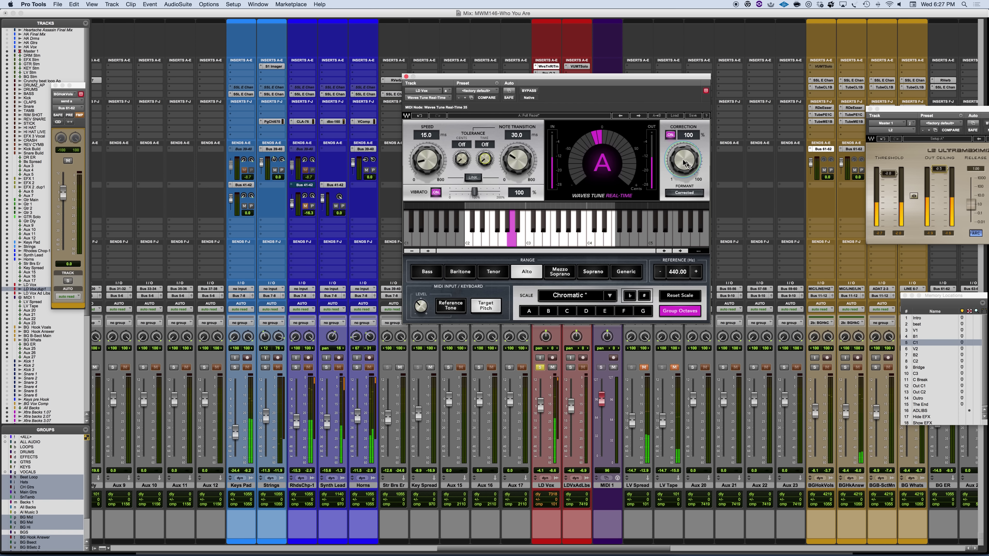
Step: Take Lil Vox Waves Tune out of bypass and sweep Correction between 70 and 100, ending at 100
{"action": "left_click_drag", "start_coordinate": [685, 163], "coordinate": [686, 197]}
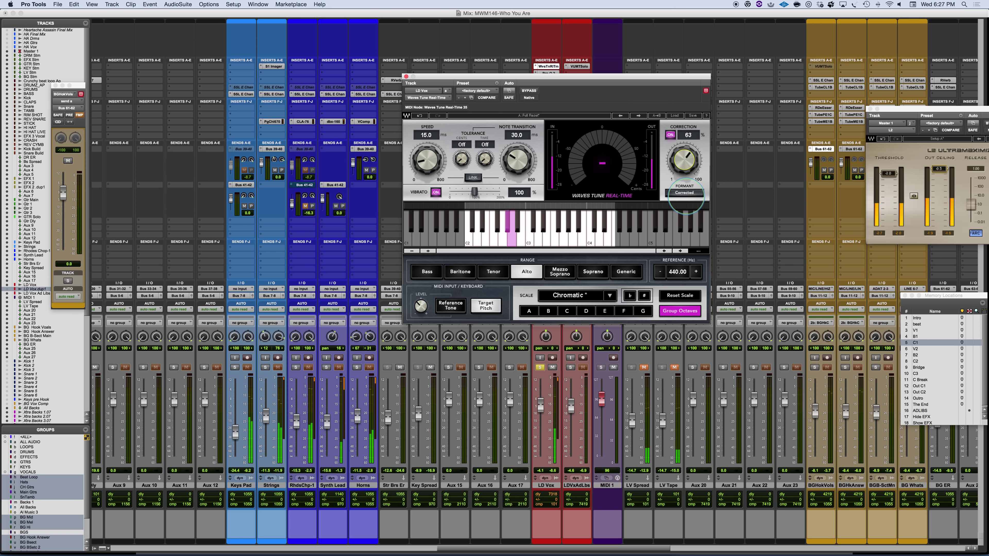
{"action": "left_click_drag", "start_coordinate": [686, 197], "coordinate": [684, 185]}
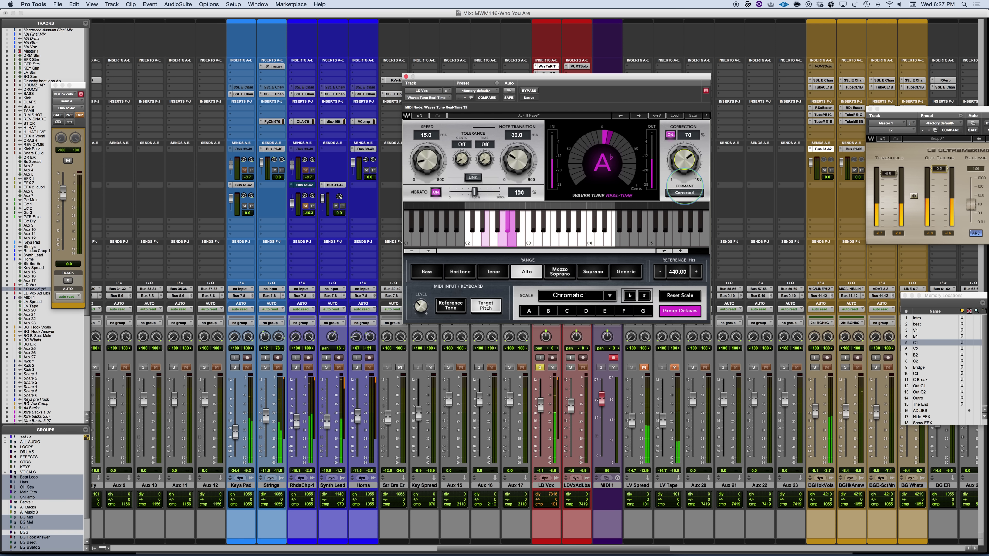
{"action": "left_click", "coordinate": [528, 90]}
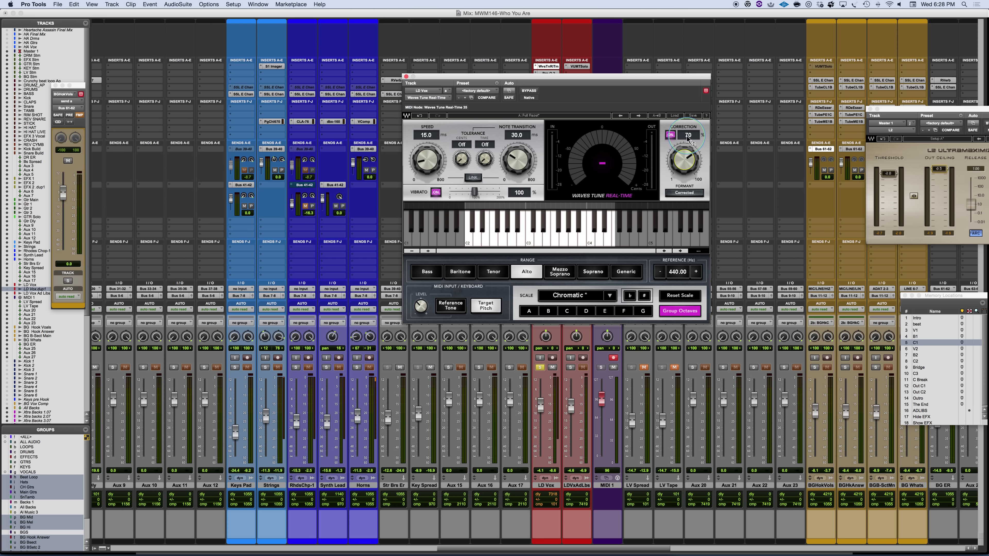
{"action": "left_click_drag", "start_coordinate": [676, 168], "coordinate": [679, 158]}
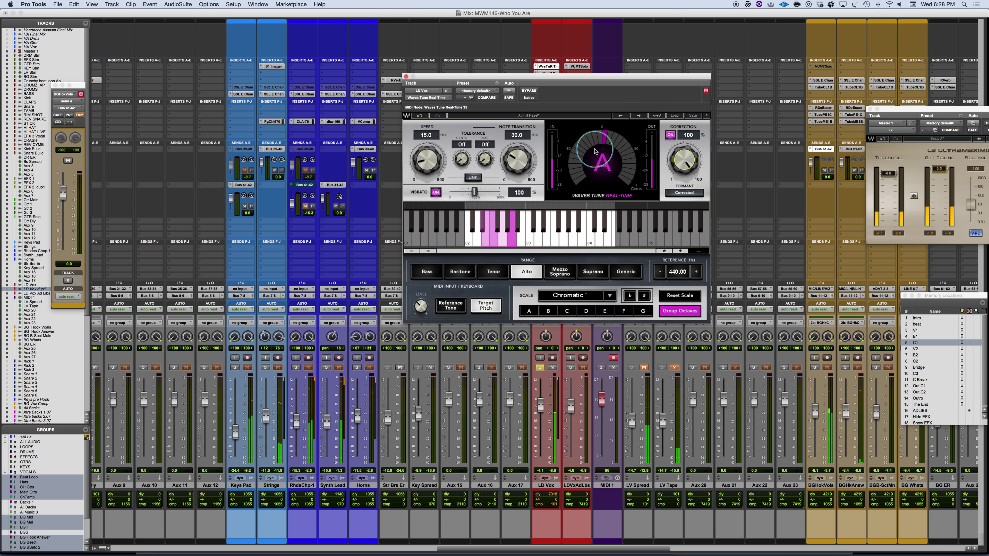
{"action": "left_click_drag", "start_coordinate": [683, 166], "coordinate": [689, 209]}
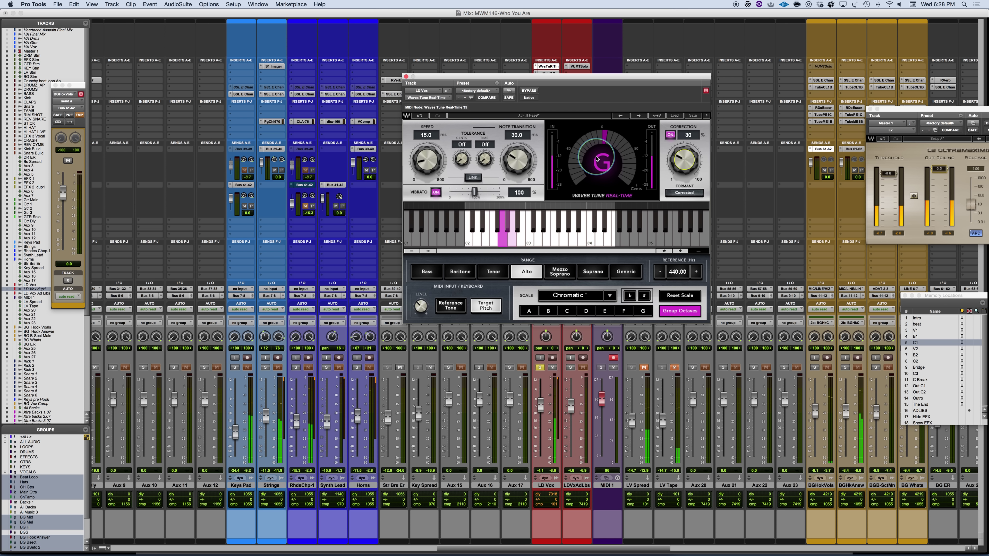
{"action": "left_click_drag", "start_coordinate": [685, 165], "coordinate": [676, 121]}
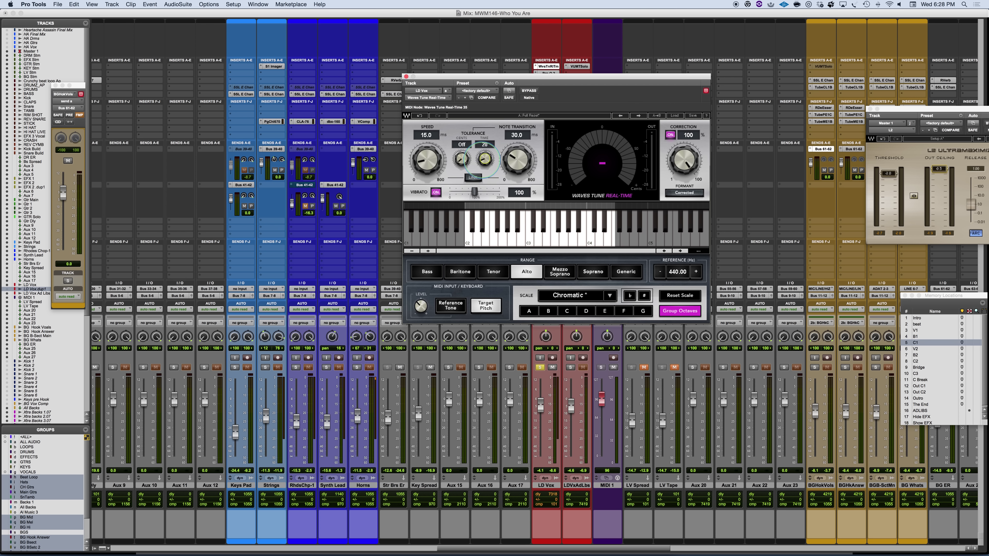
Step: Lower the Lil Vox Waves Tune Correction knob to 75, then jump to the V1 location
{"action": "left_click_drag", "start_coordinate": [682, 164], "coordinate": [677, 187]}
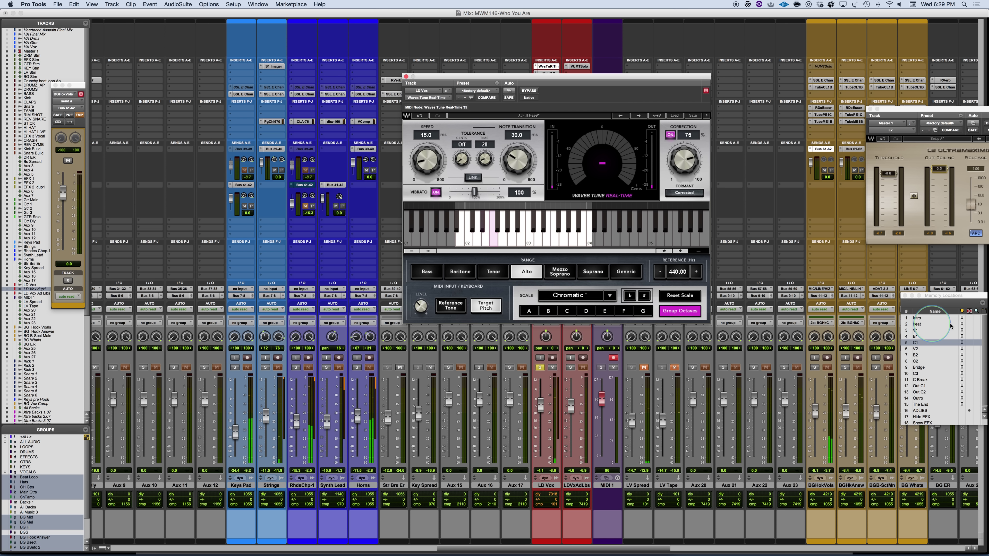
{"action": "left_click", "coordinate": [923, 330]}
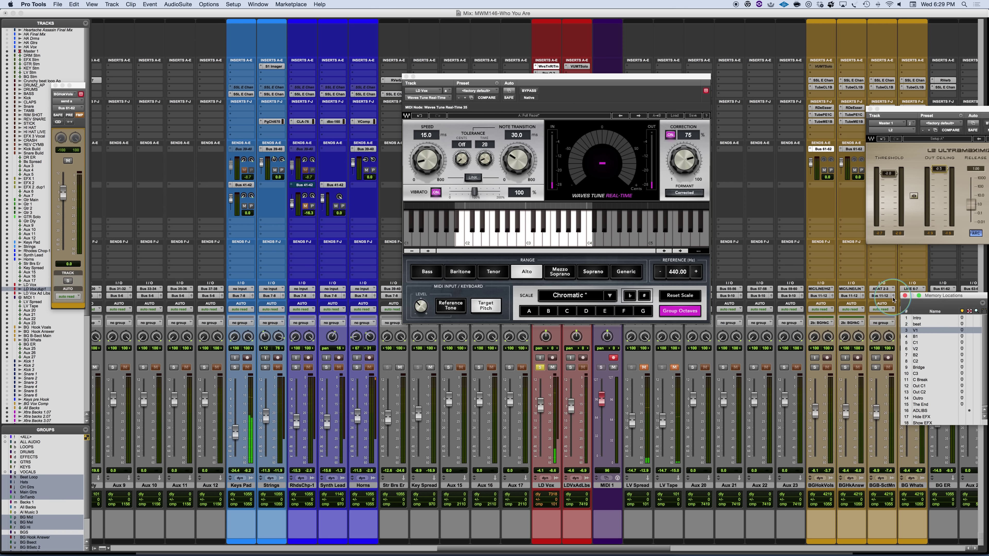
Step: A/B the Lil Vox with Waves Tune bypassed and re-enabled, then exclude a note in every octave
{"action": "left_click", "coordinate": [528, 92]}
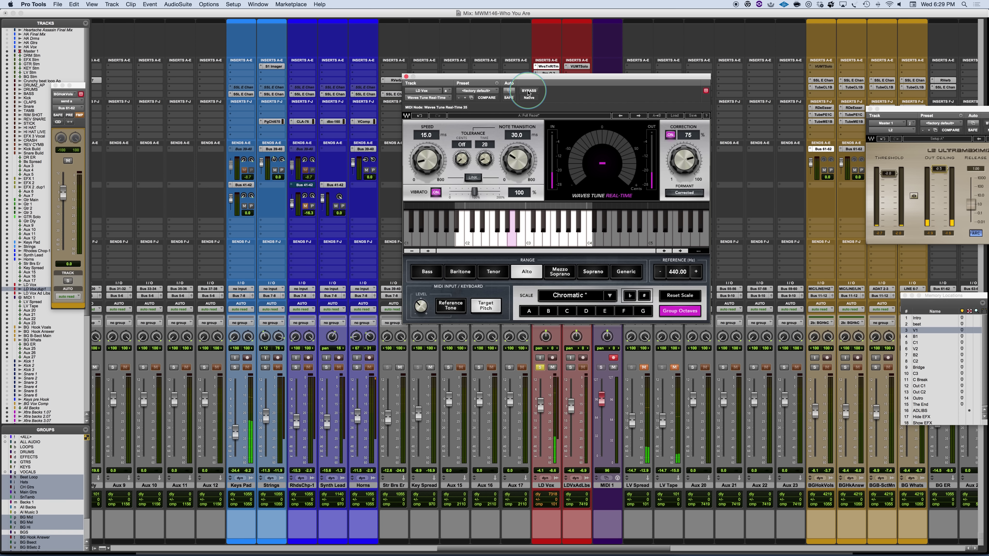
{"action": "left_click", "coordinate": [529, 91]}
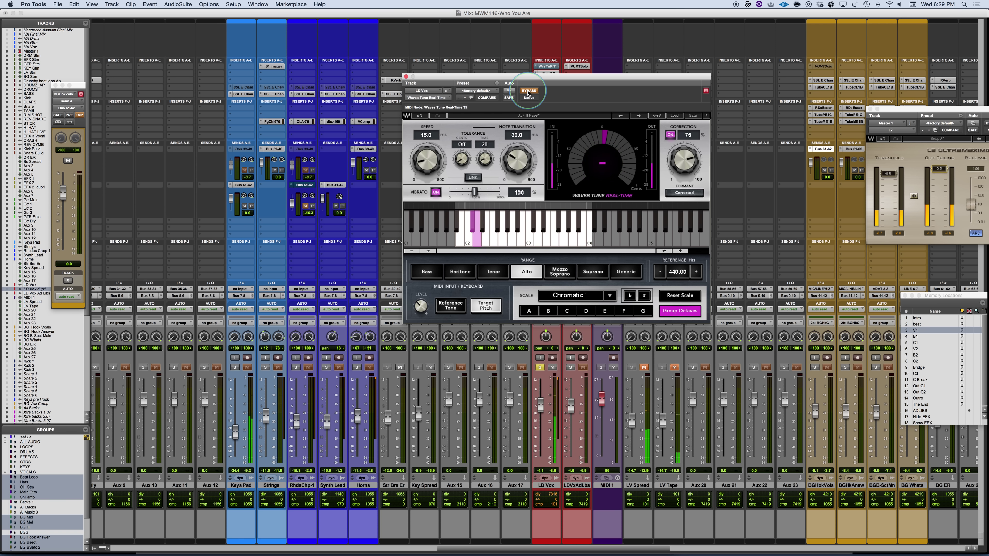
{"action": "left_click", "coordinate": [528, 91]}
{"action": "left_click", "coordinate": [681, 241]}
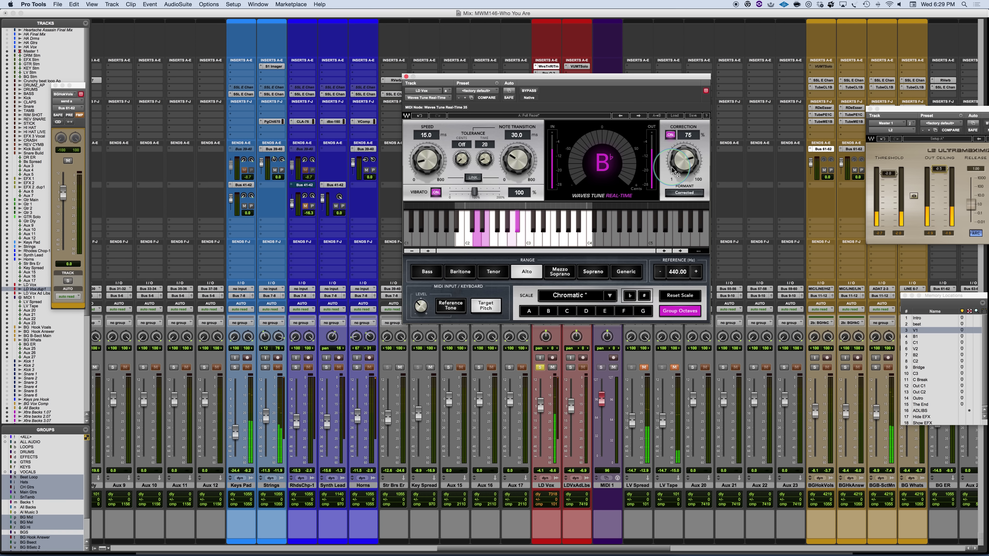
{"action": "left_click", "coordinate": [491, 135]}
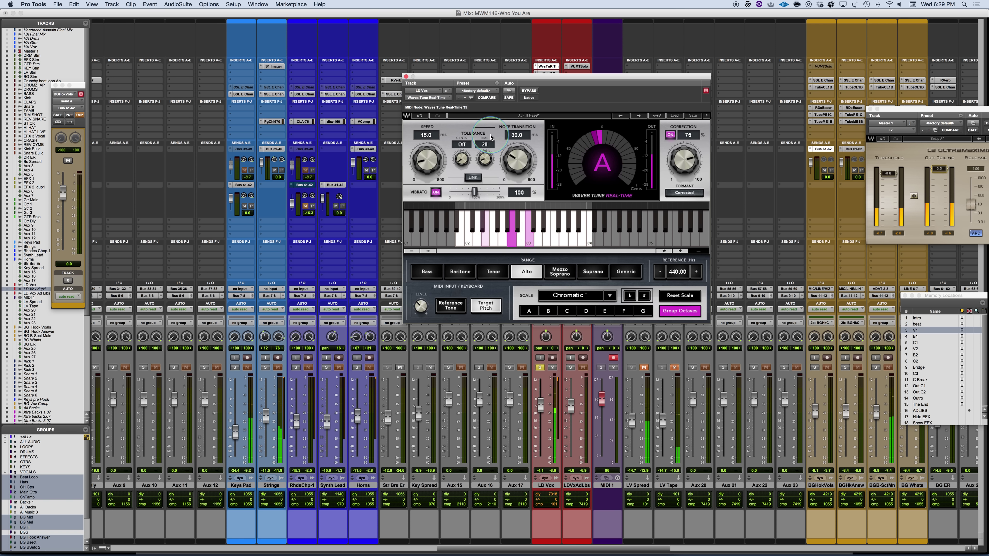
{"action": "left_click", "coordinate": [512, 206]}
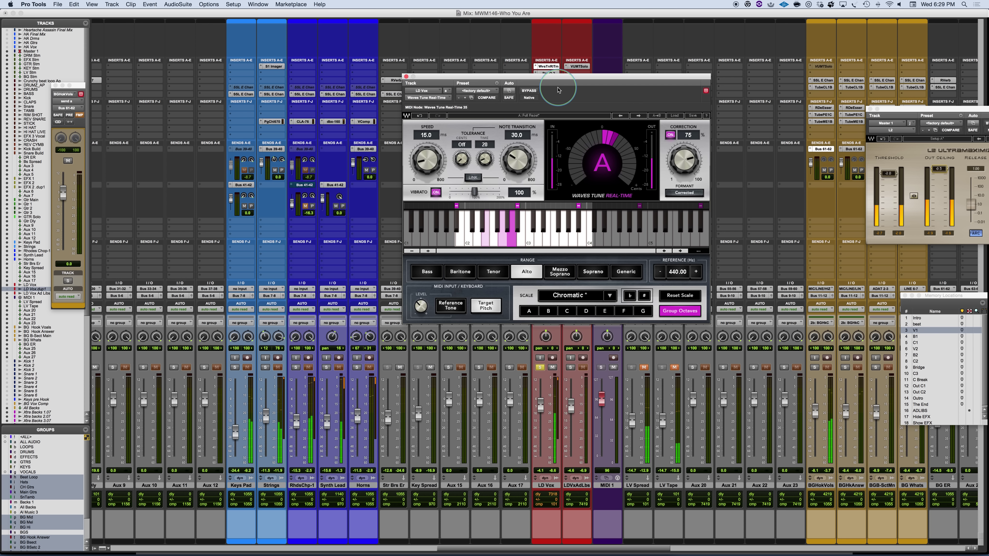
{"action": "left_click", "coordinate": [517, 205]}
{"action": "left_click", "coordinate": [517, 206]}
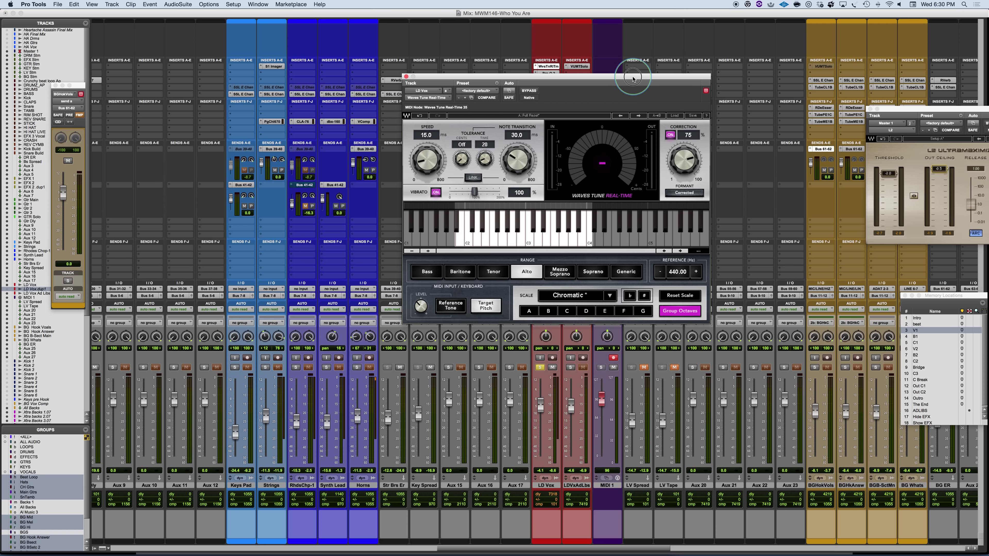
Step: Set the LD Vox Waves Tune Correction to 75, then switch to PowerPoint
{"action": "left_click_drag", "start_coordinate": [633, 80], "coordinate": [631, 89]}
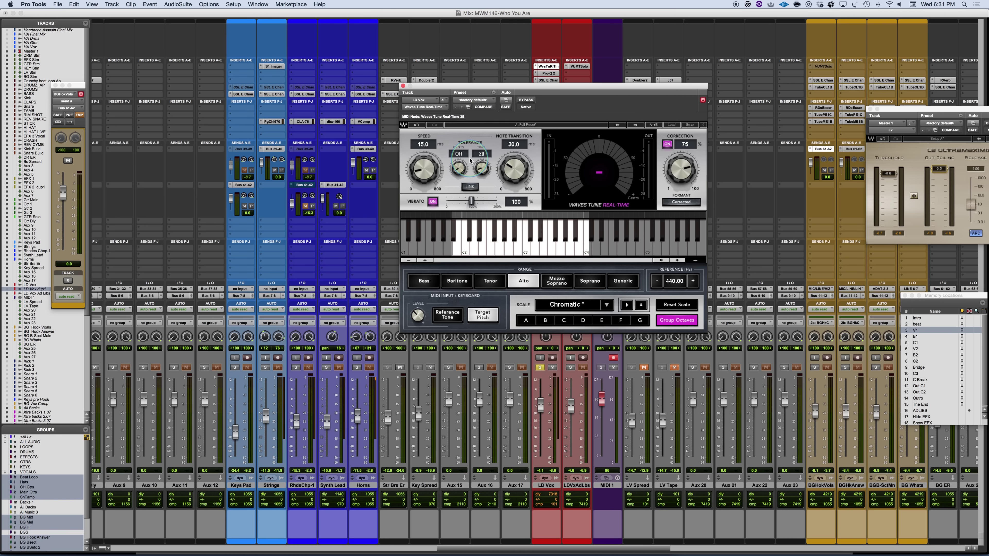
{"action": "key", "text": "super+Tab"}
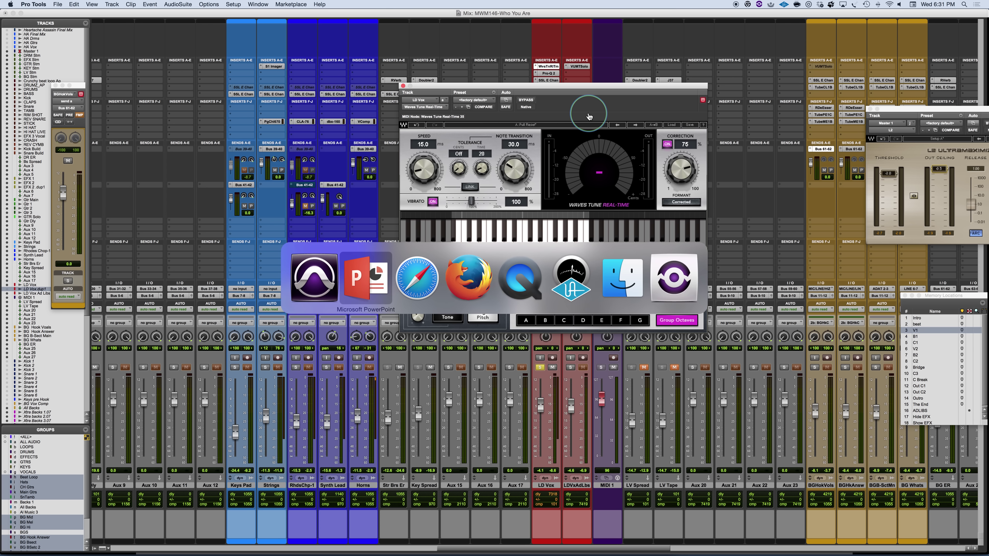